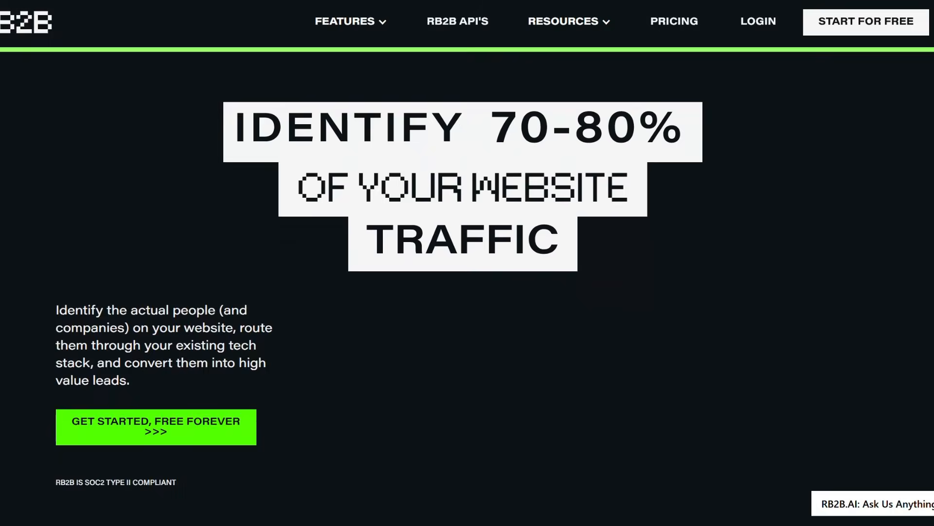
Look through the RB2B homepage and the Prospera AI landing page to see what each product offers
scroll(467, 278, down, 7)
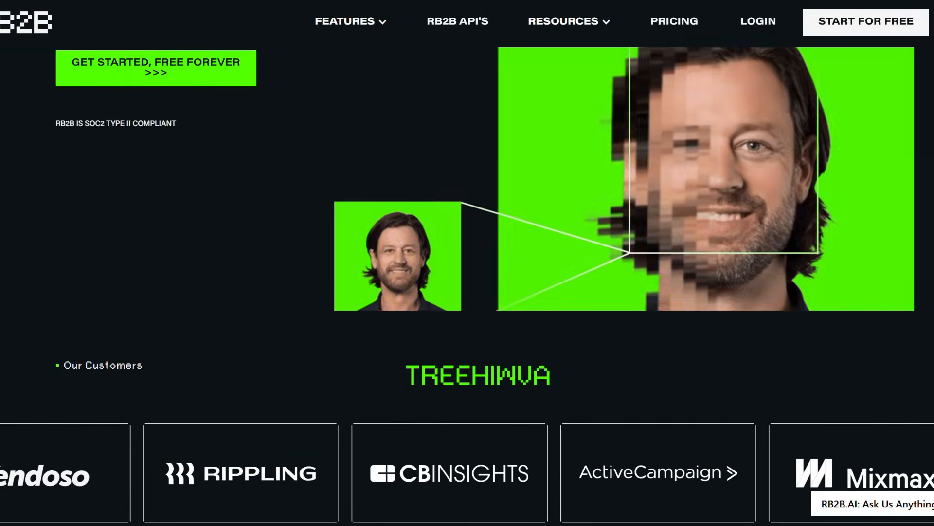
scroll(467, 292, down, 10)
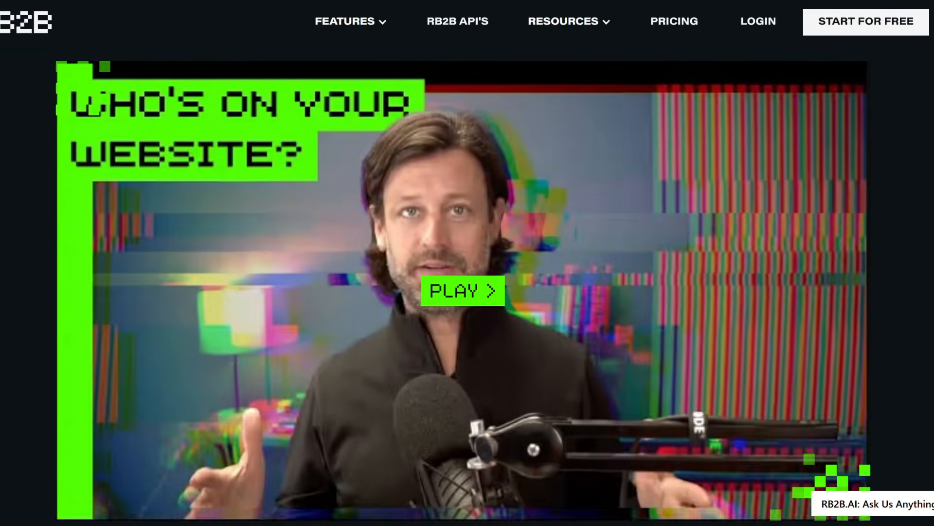
scroll(467, 292, down, 12)
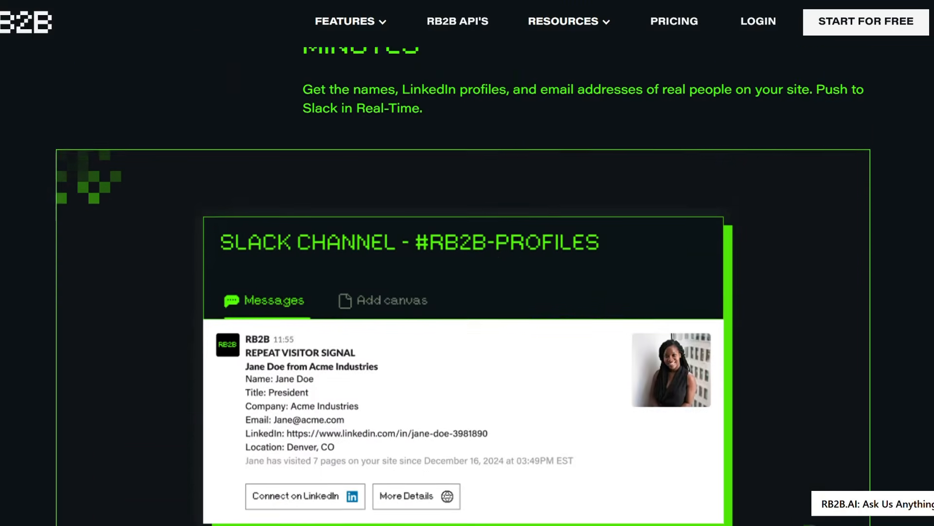
scroll(467, 292, down, 7)
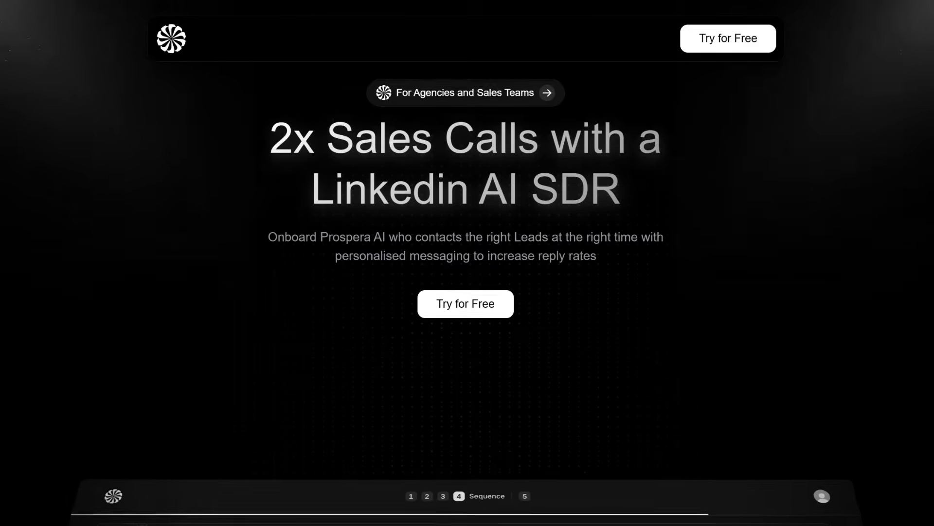
scroll(467, 292, down, 8)
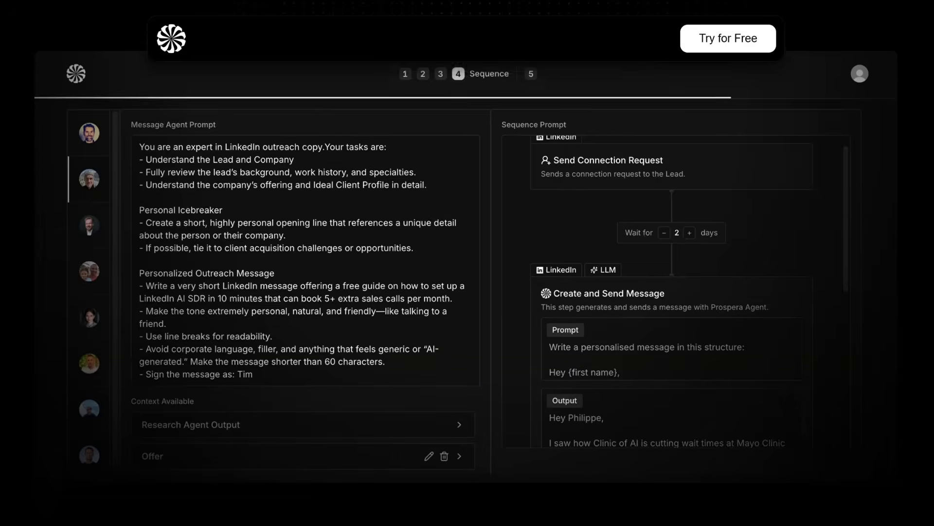
scroll(467, 292, down, 10)
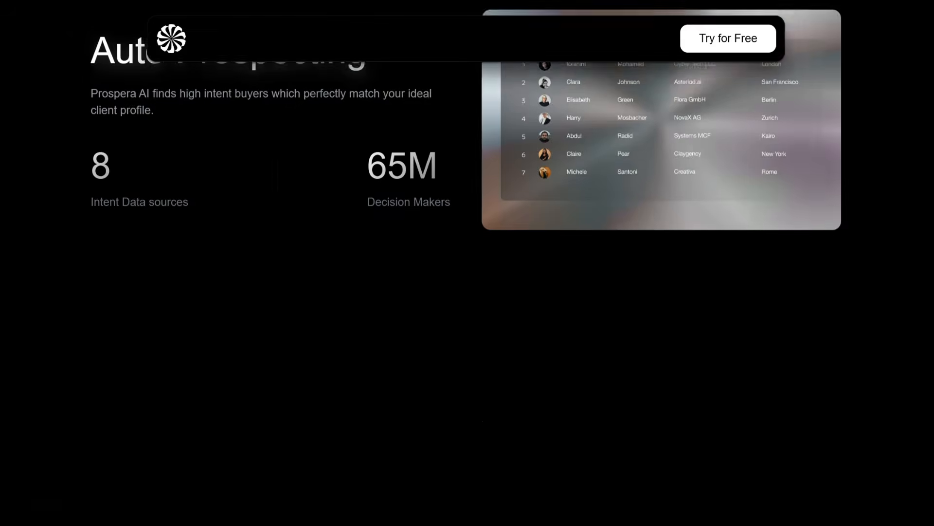
scroll(467, 292, down, 10)
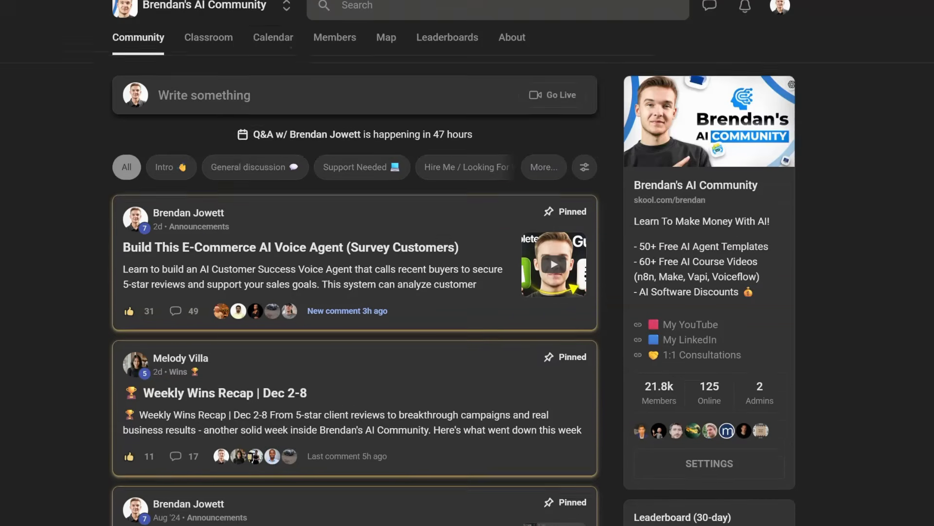
Browse the posts in the Skool AI community feed
scroll(453, 263, down, 5)
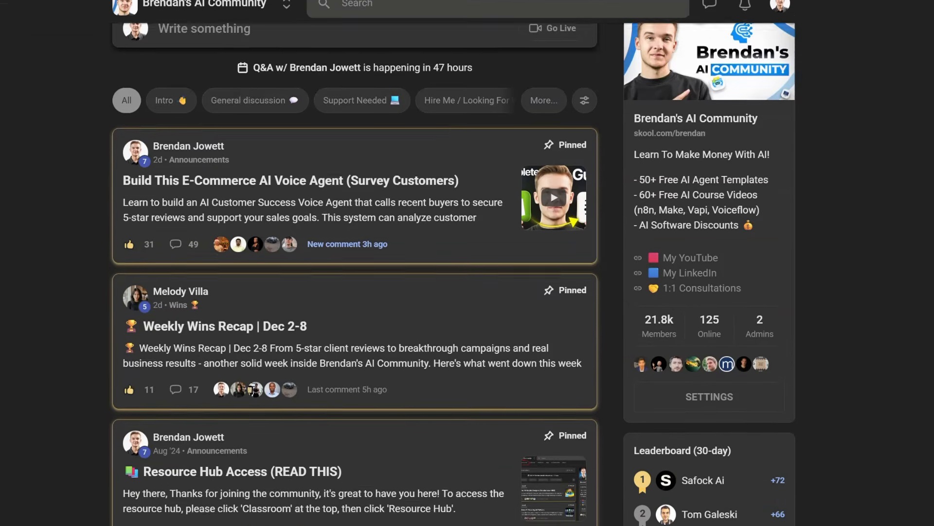
scroll(452, 263, down, 6)
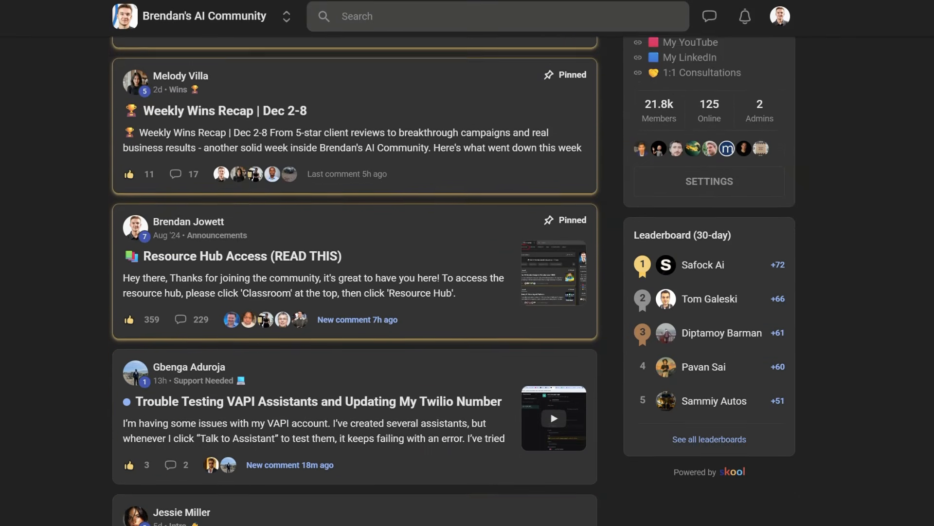
scroll(452, 263, down, 10)
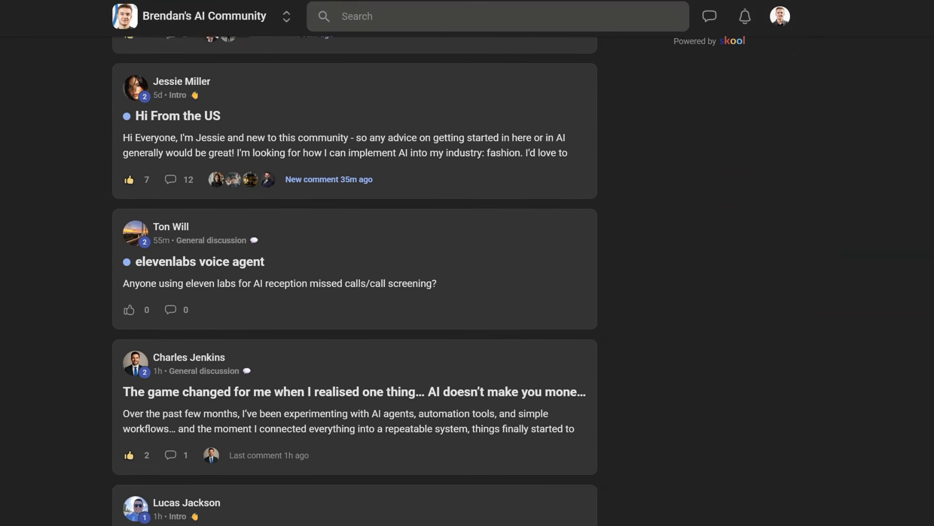
scroll(452, 262, down, 12)
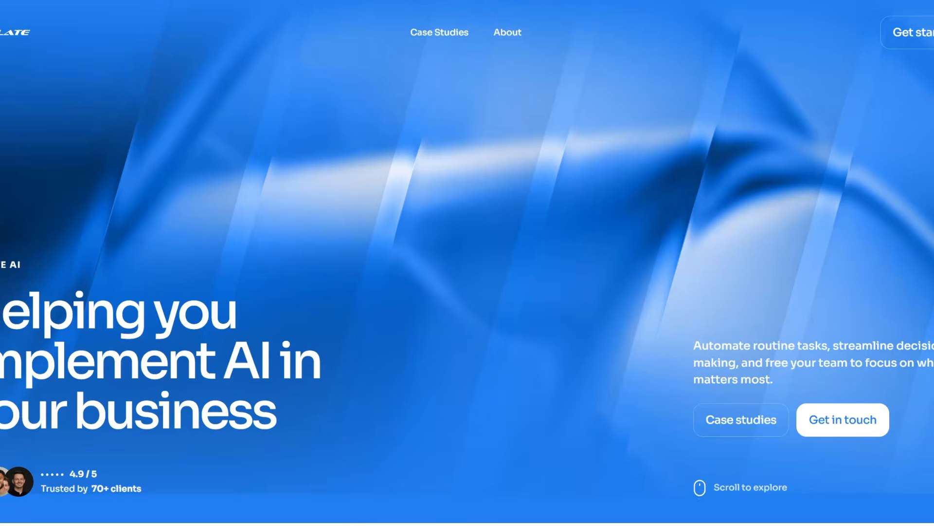
Look through the AI agency's homepage, including its services and client logos
scroll(467, 263, down, 2)
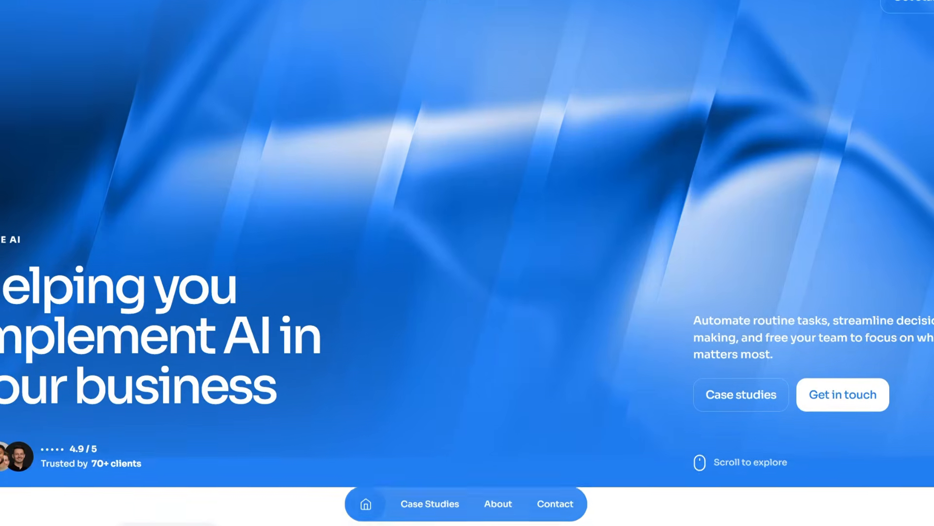
scroll(467, 263, down, 6)
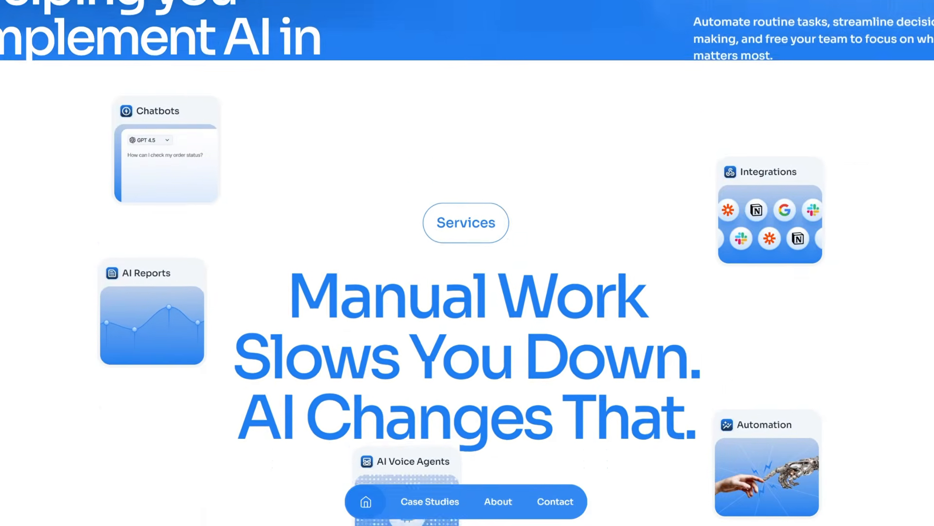
scroll(468, 263, down, 5)
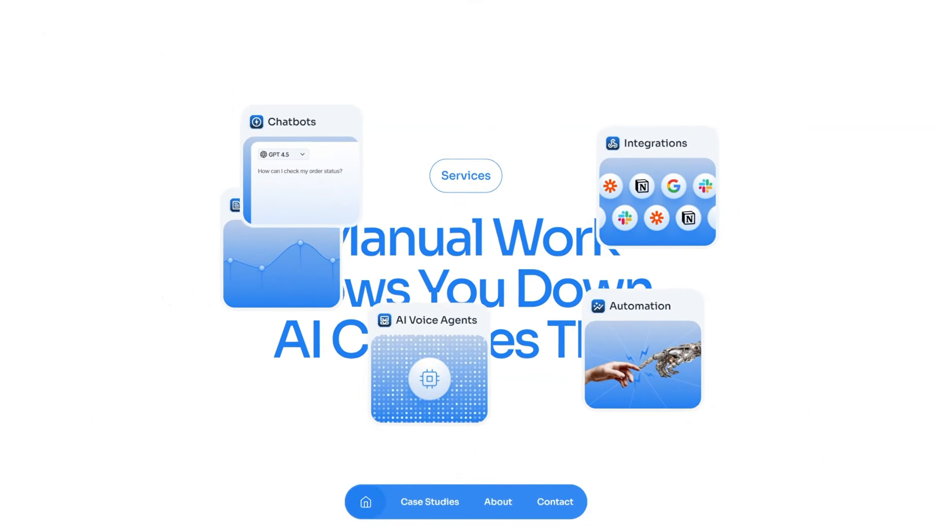
scroll(468, 263, down, 8)
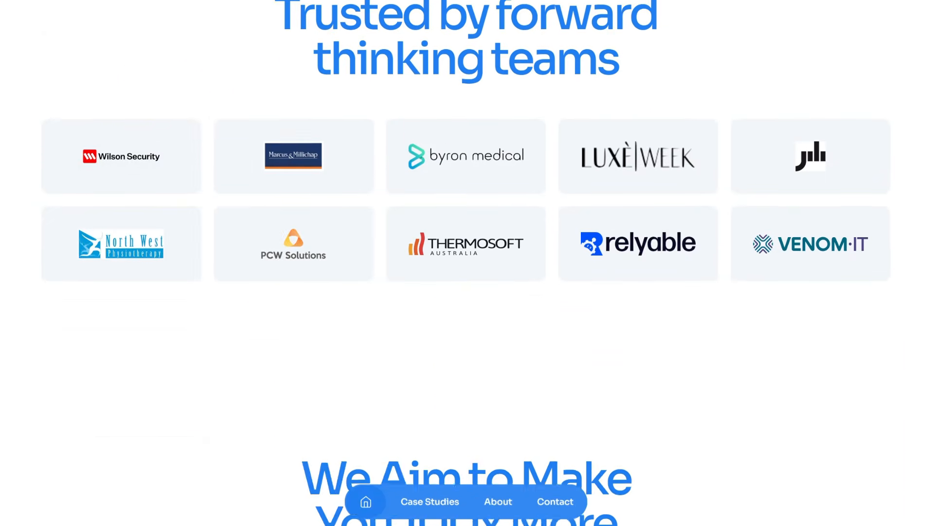
scroll(468, 263, down, 5)
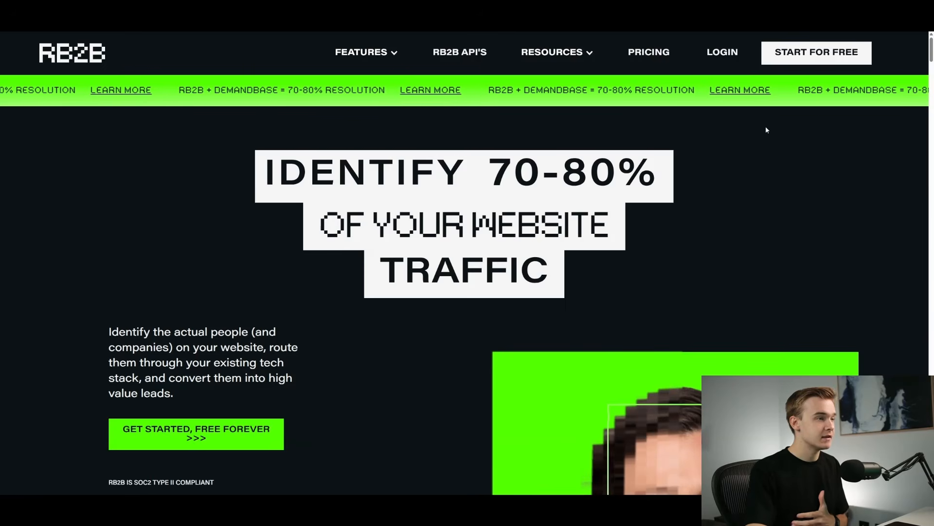
Review the RB2B homepage from its headline down past the customer logos
scroll(931, 72, down, 8)
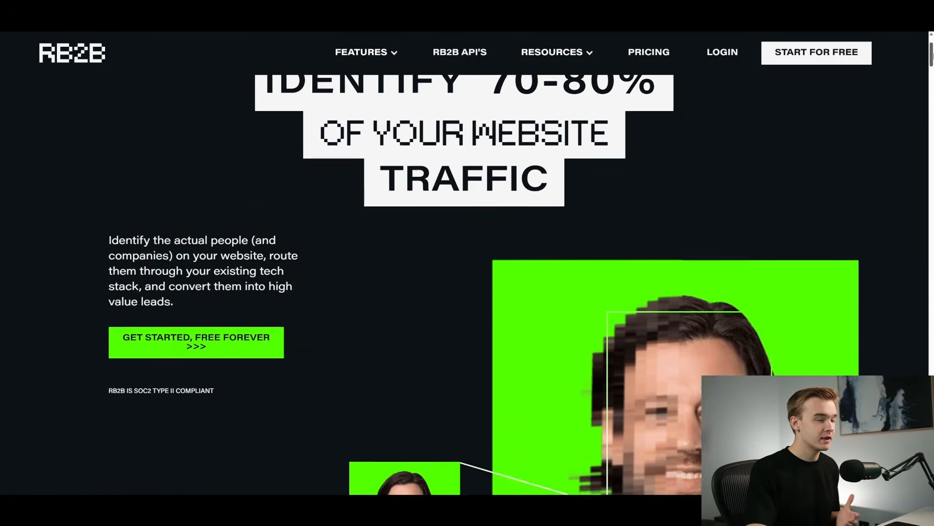
scroll(931, 73, down, 3)
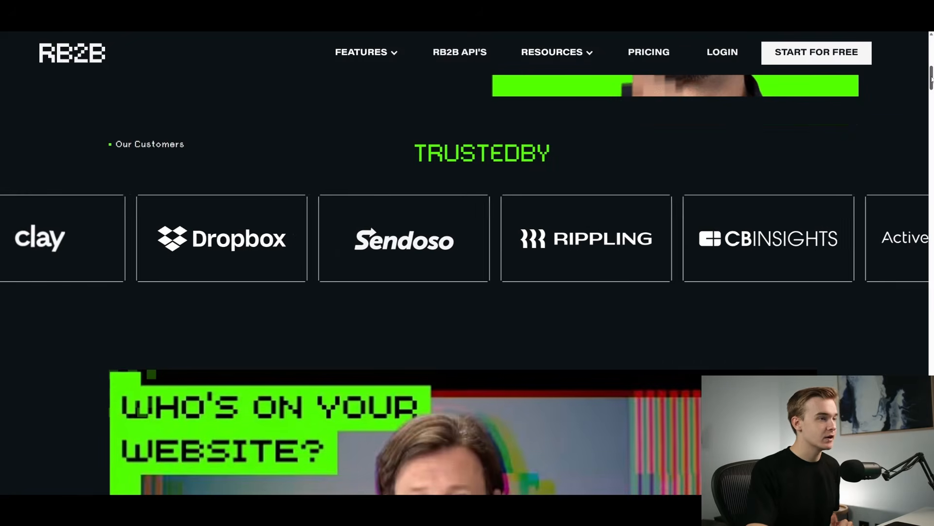
drag(931, 80, 933, 119)
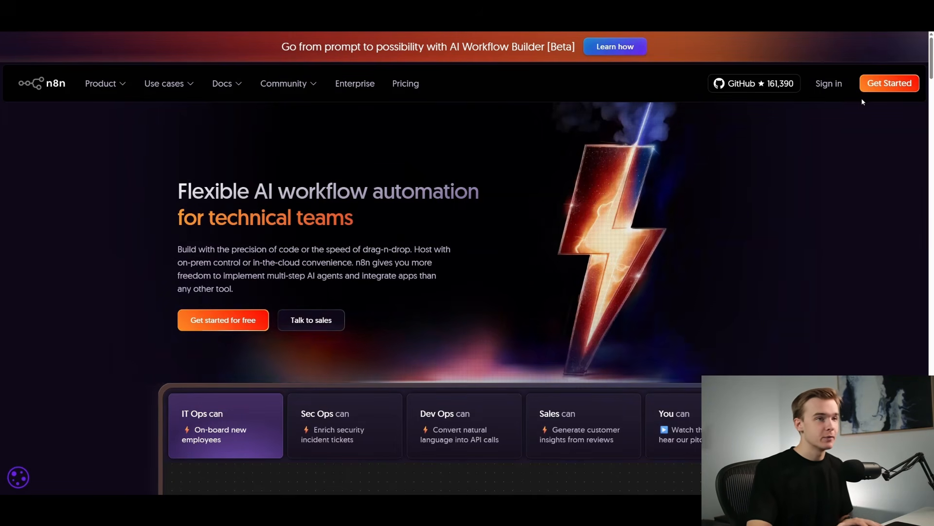
Review the n8n homepage and its example IT Ops workflow
scroll(876, 97, down, 5)
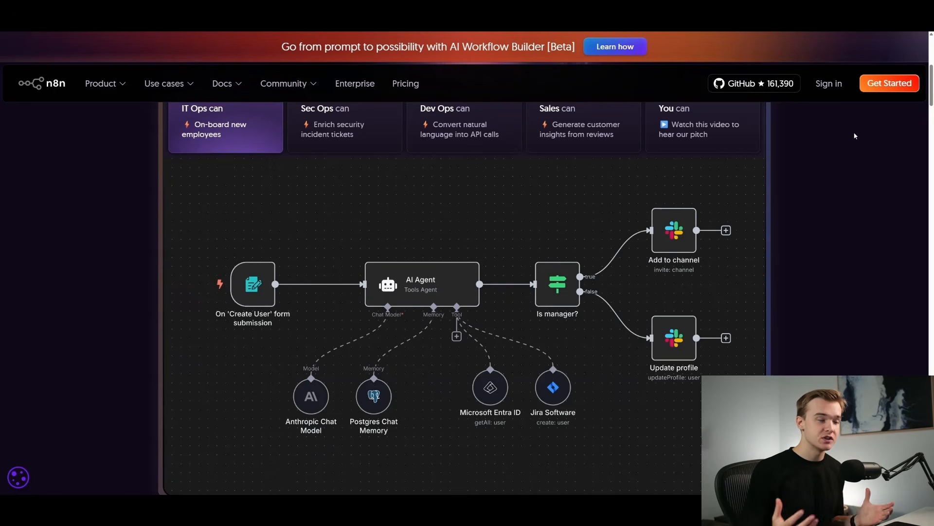
scroll(931, 63, up, 5)
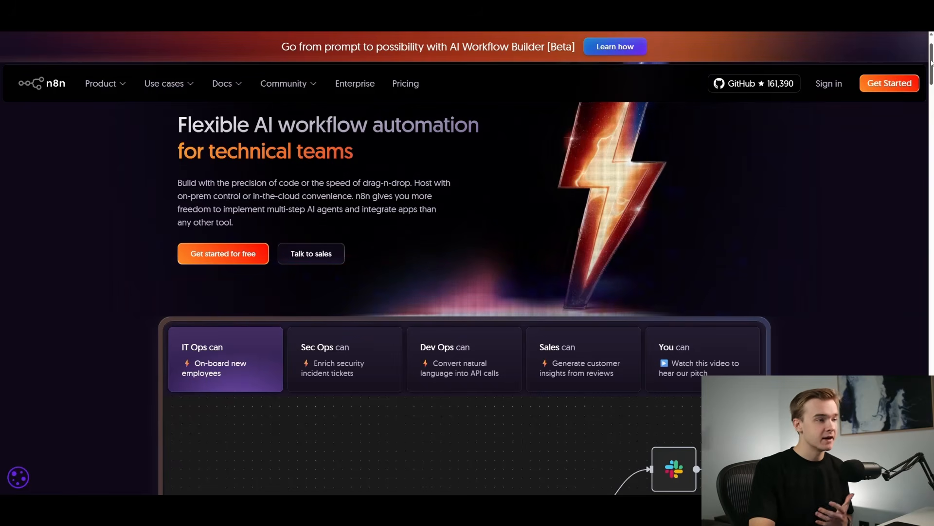
drag(931, 62, 930, 167)
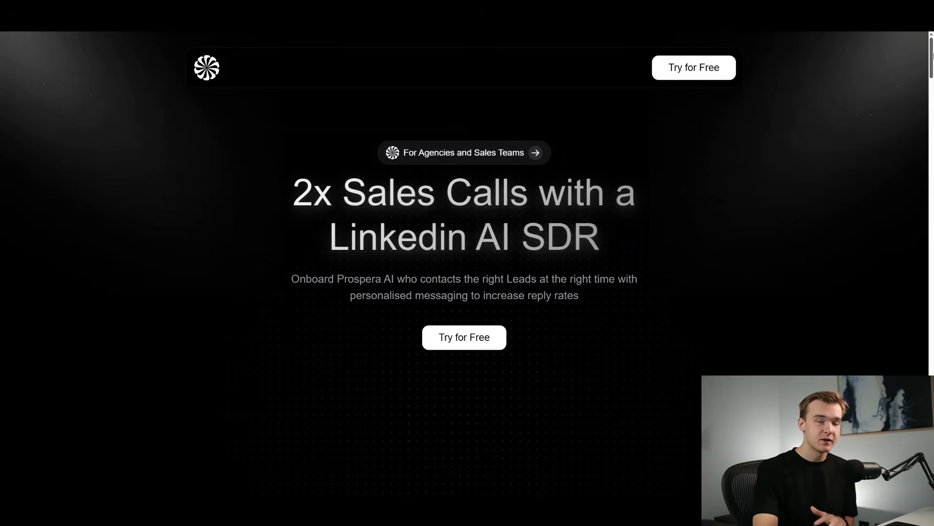
Review the Prospera AI landing page, covering the message sequence and the lead research and qualification sections
drag(931, 55, 933, 91)
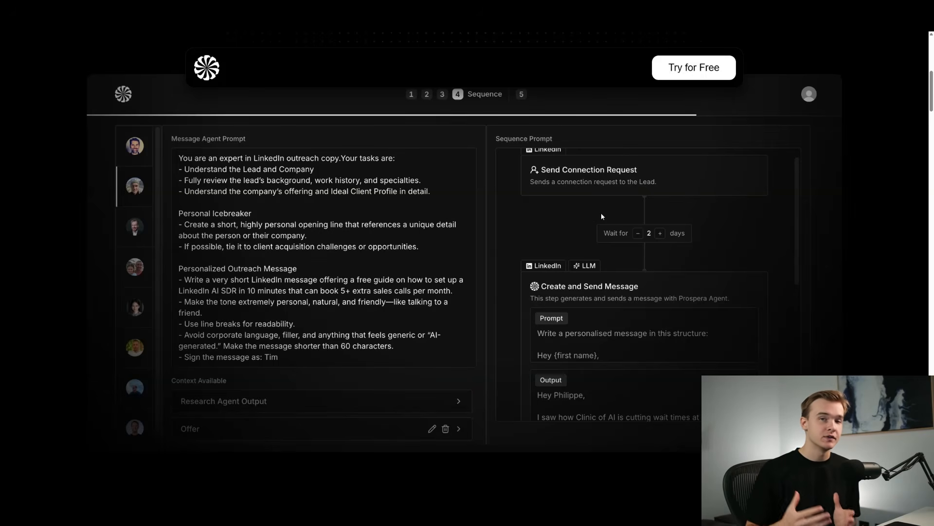
scroll(816, 191, down, 10)
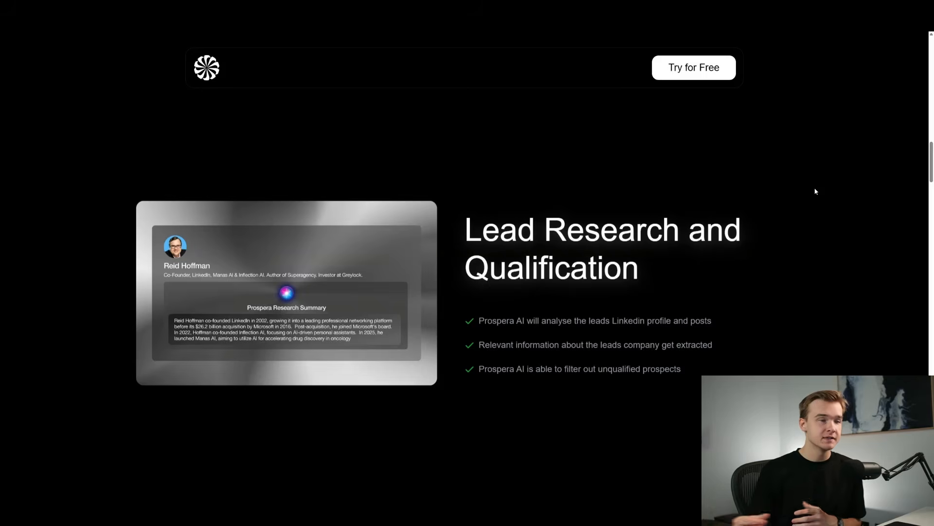
scroll(828, 205, down, 5)
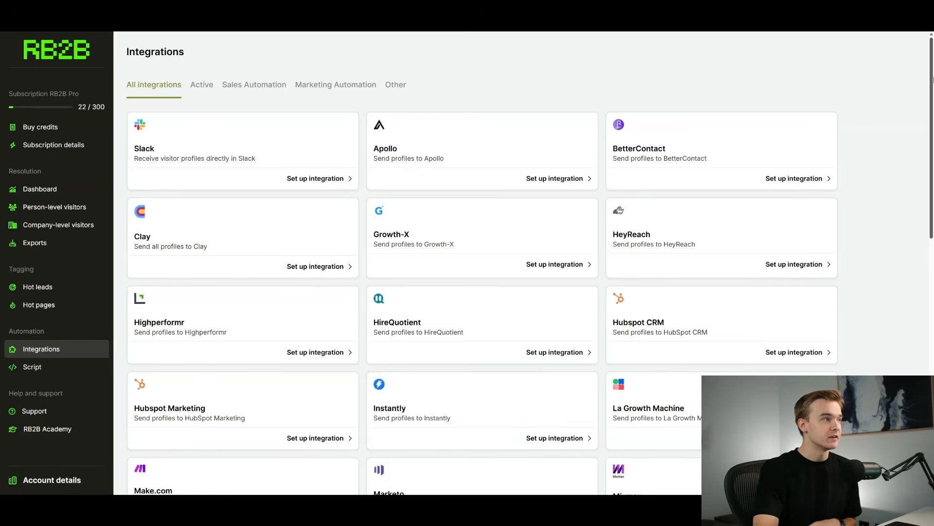
Switch to the RB2B Integrations page, find the n8n integration and open its settings
drag(933, 79, 929, 99)
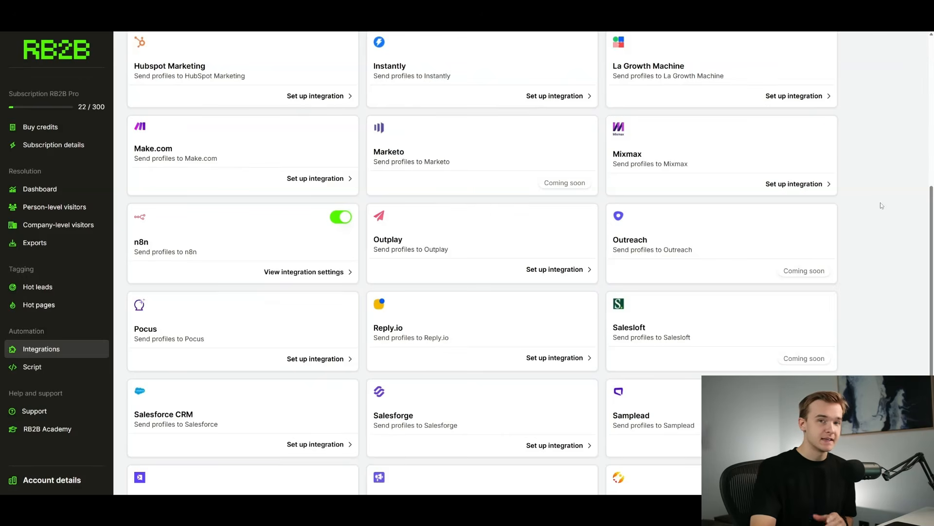
click(278, 272)
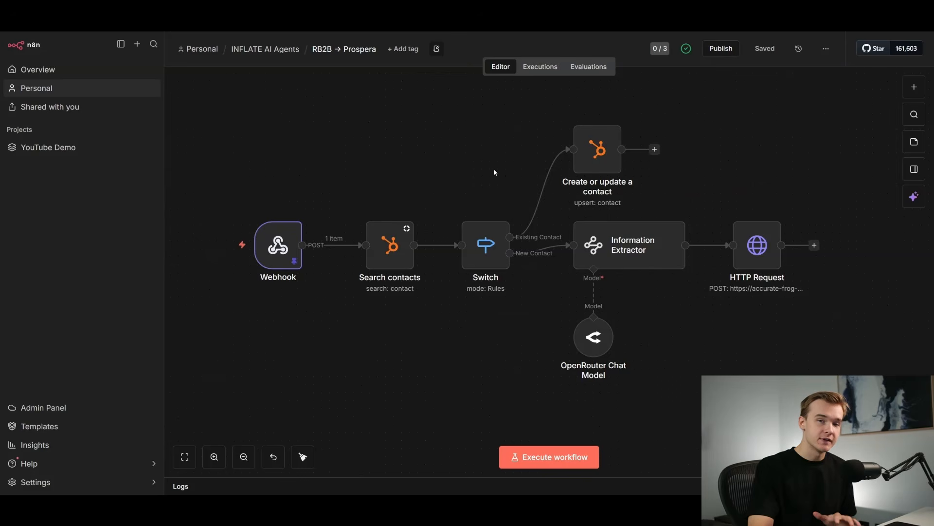
Add another Webhook trigger to the RB2B → Prospera workflow in n8n and view its production and test URLs
mouse_move(275, 246)
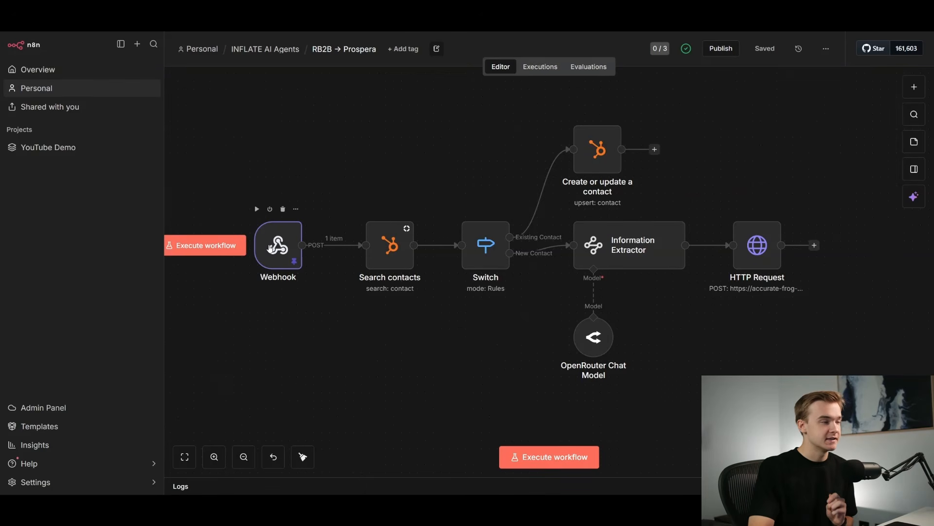
click(915, 86)
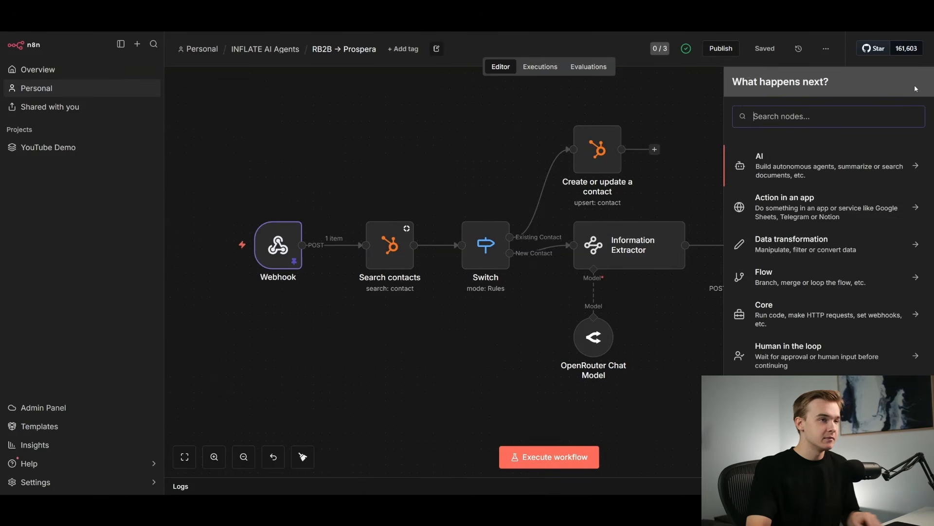
text(webhook)
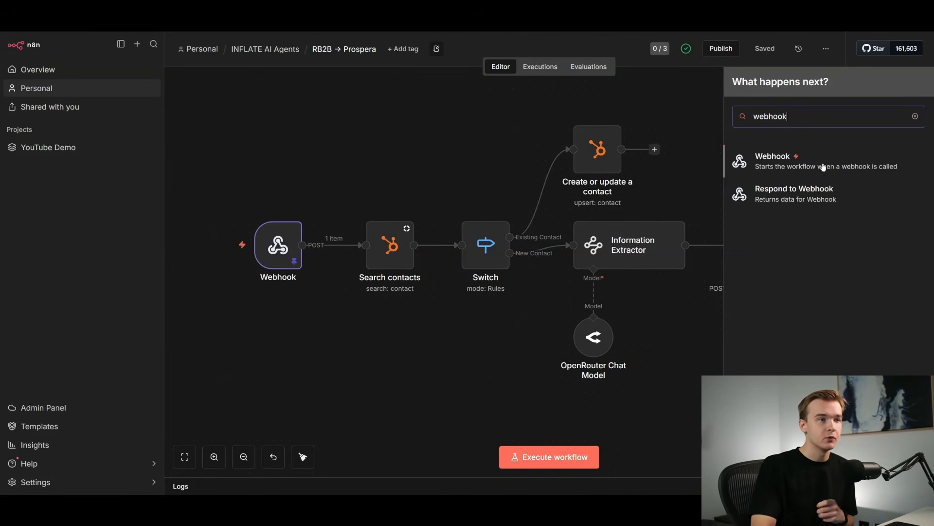
click(865, 161)
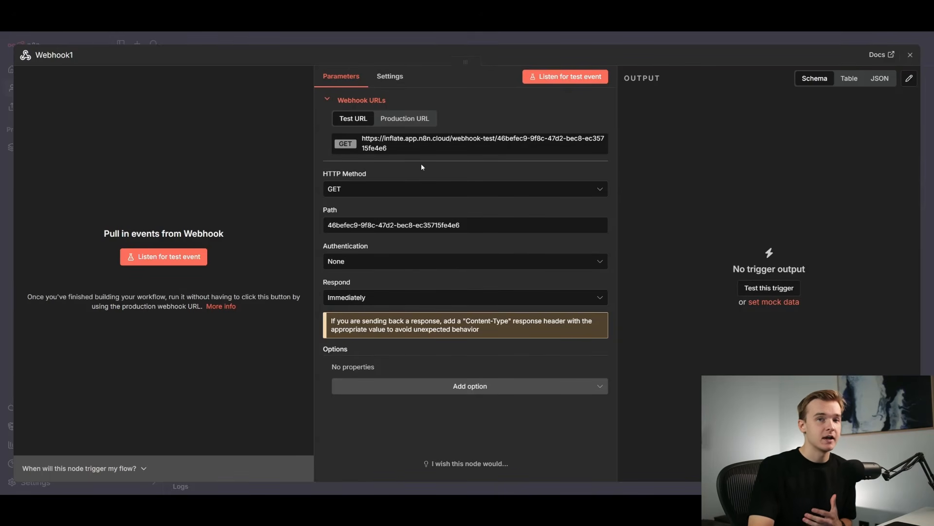
click(401, 120)
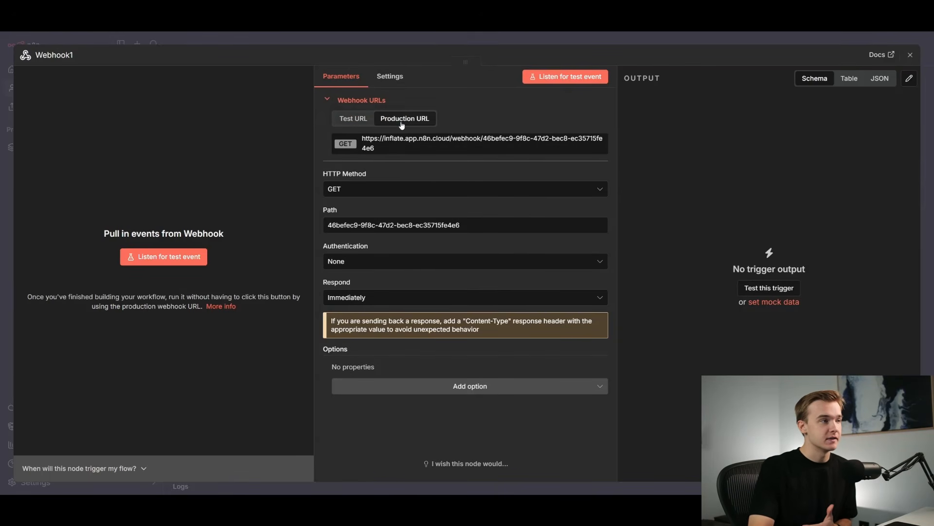
click(358, 119)
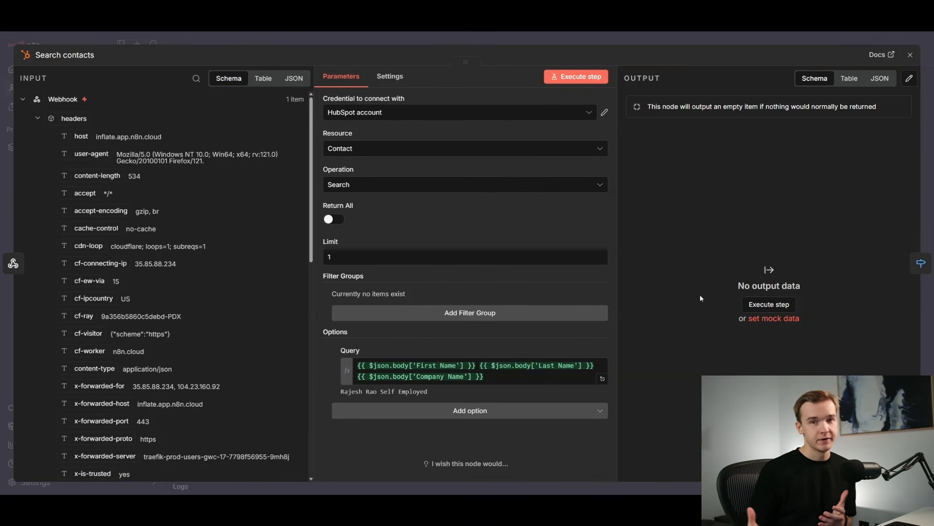
Close the Search contacts node and open the Switch node to examine its routing rules
key(Escape)
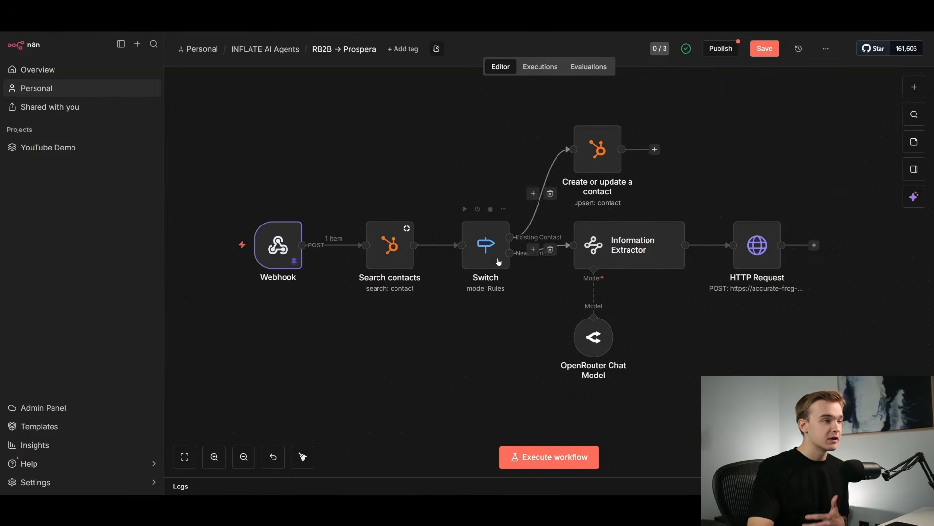
double_click(492, 253)
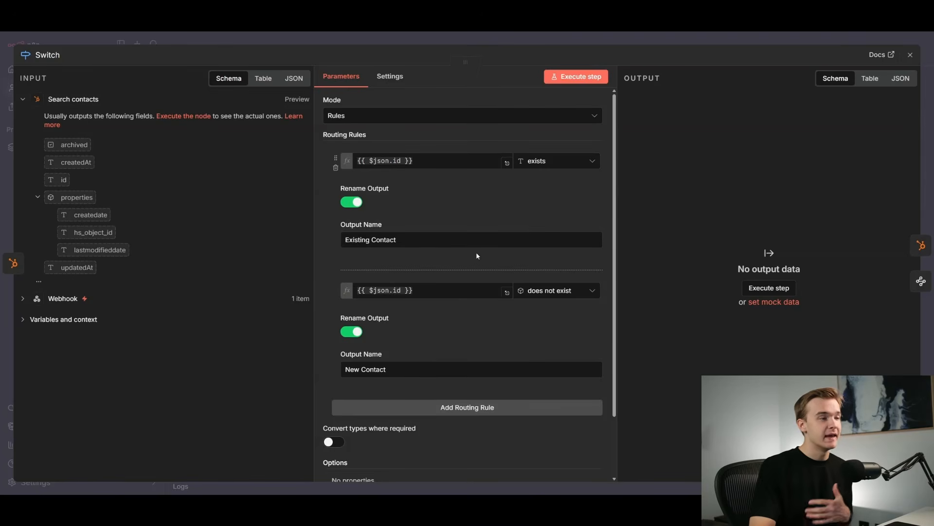
Close the Switch node and open the Create or update a contact node to examine its HubSpot operation and contact property mappings
click(529, 35)
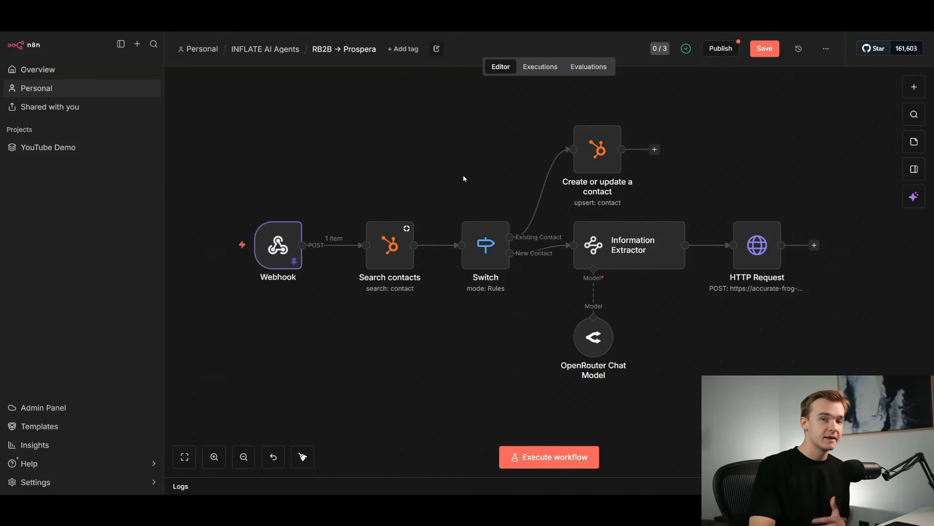
mouse_move(599, 155)
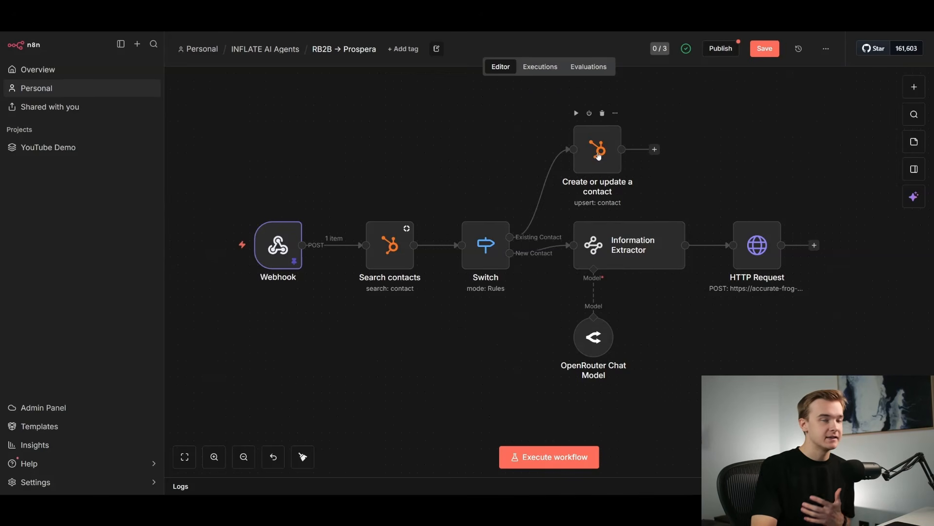
double_click(598, 151)
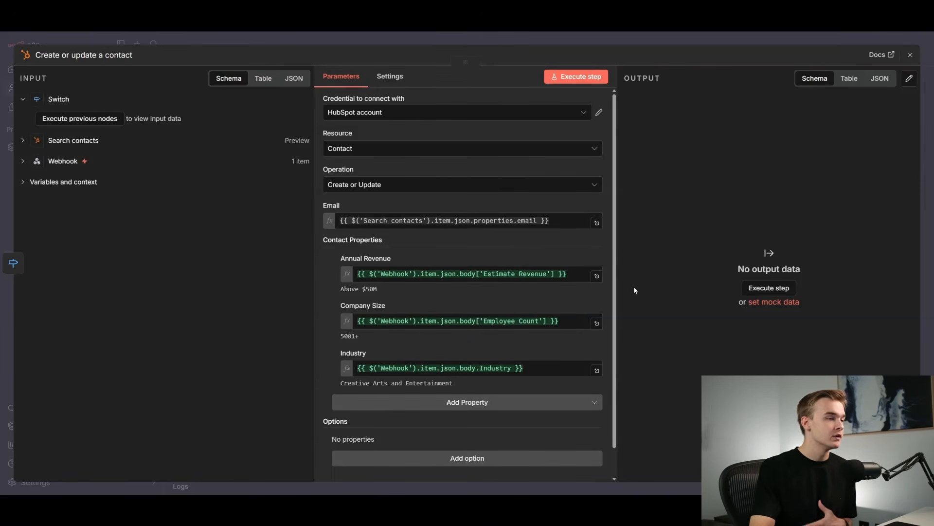
key(Escape)
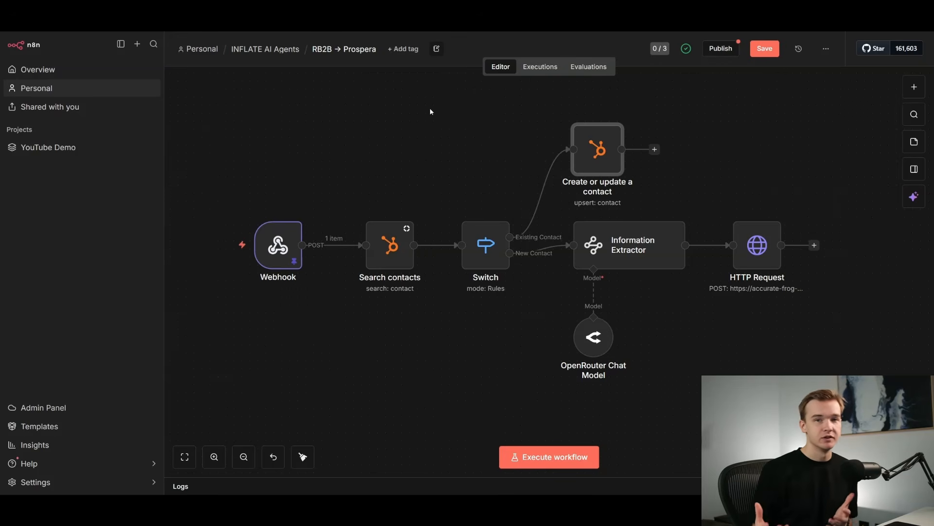
click(691, 172)
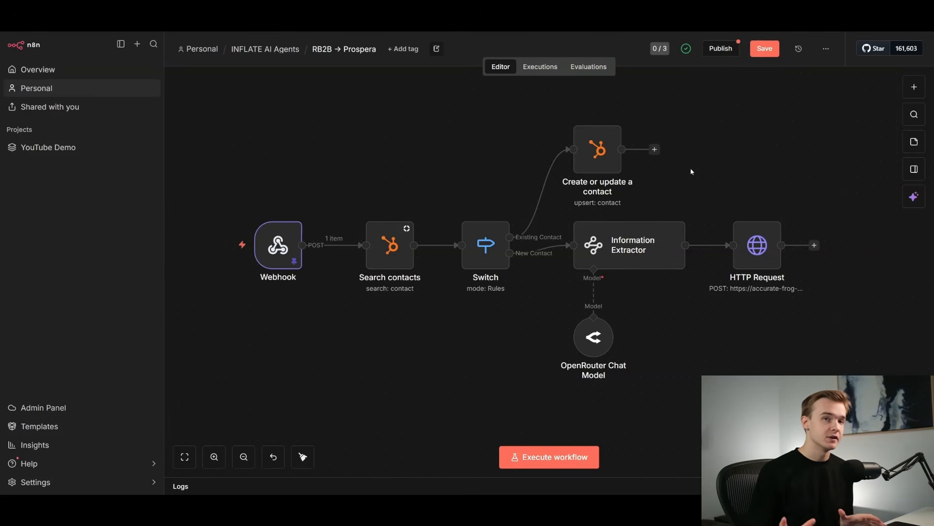
Examine how the Information Extractor node derives LinkedIn_Handle from the profile URL, and open its attached OpenRouter Chat Model node
mouse_move(644, 248)
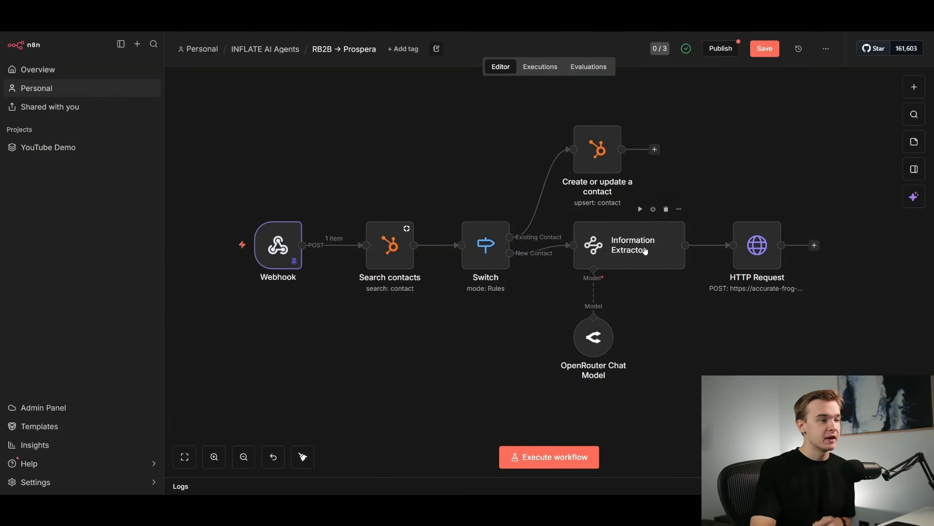
double_click(643, 249)
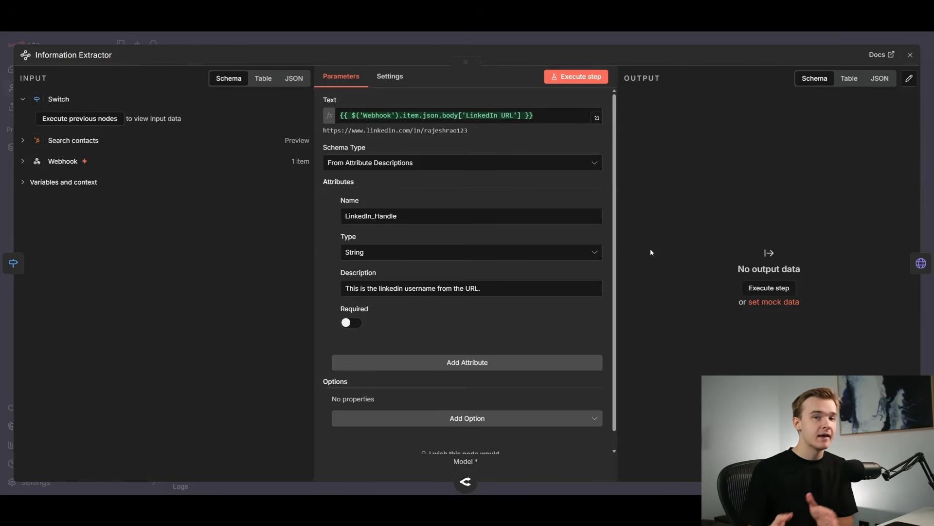
key(Escape)
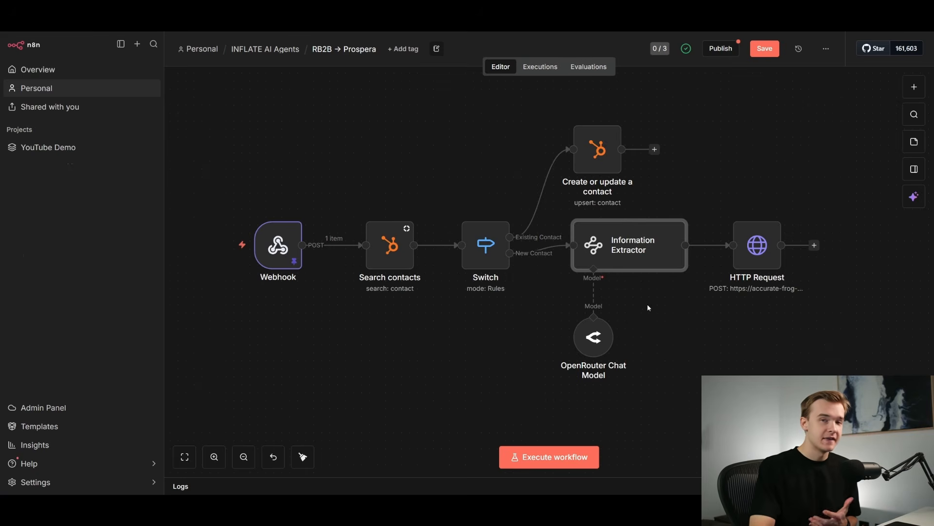
double_click(598, 340)
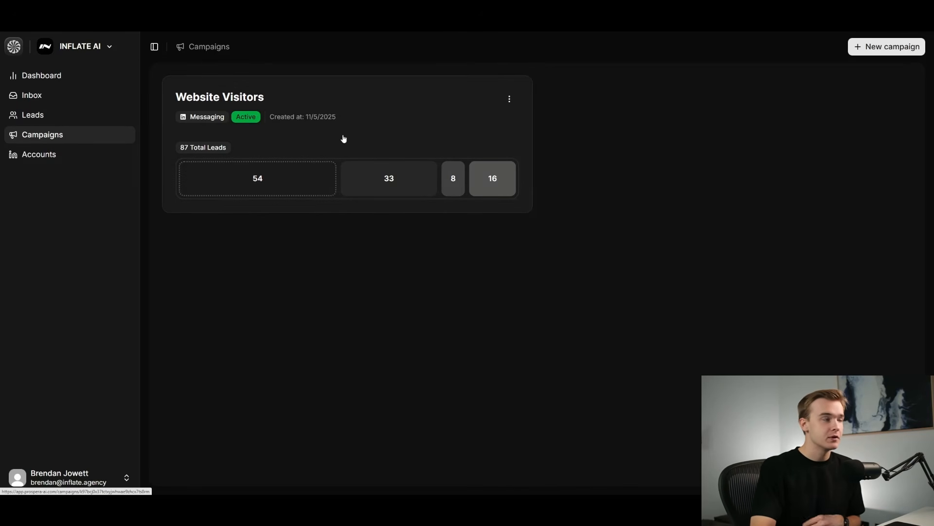
Create a new campaign named YouTube Demo from Prospera AI's Campaigns page and proceed into its setup
mouse_move(312, 177)
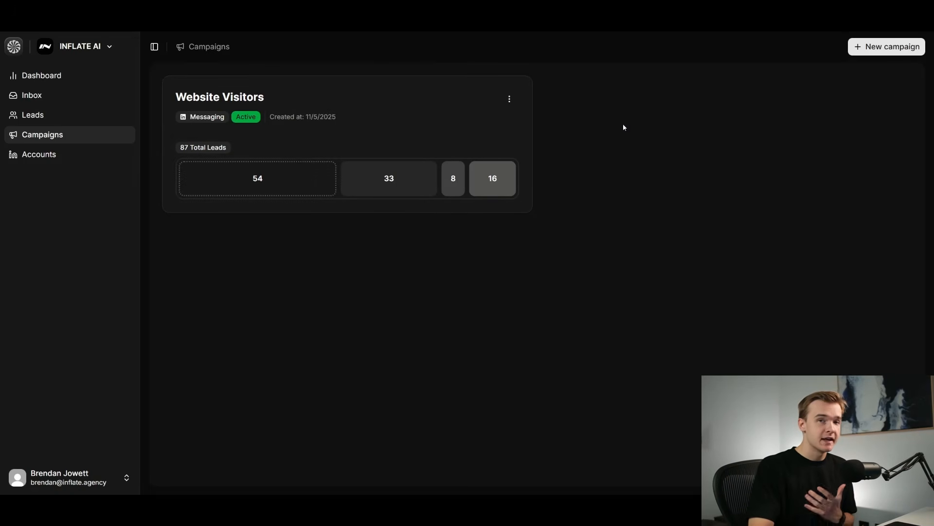
click(881, 49)
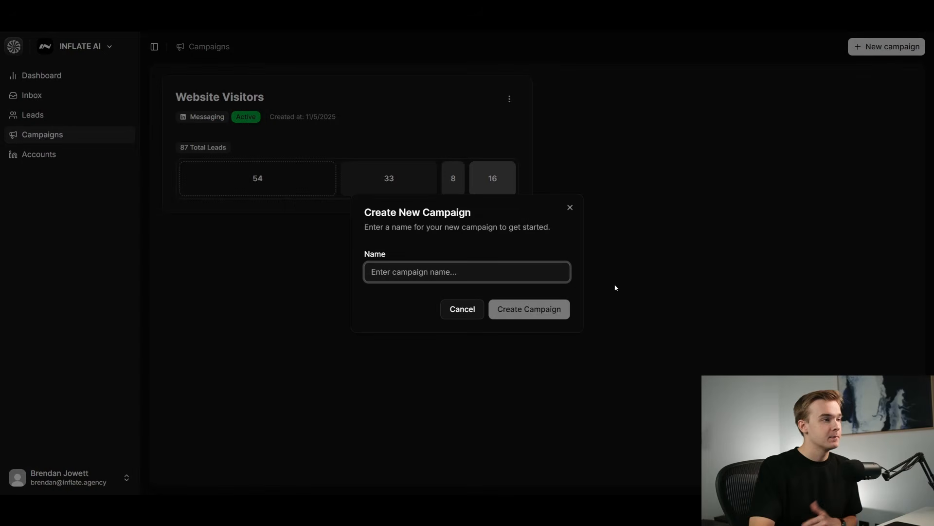
text(YouTube Demo)
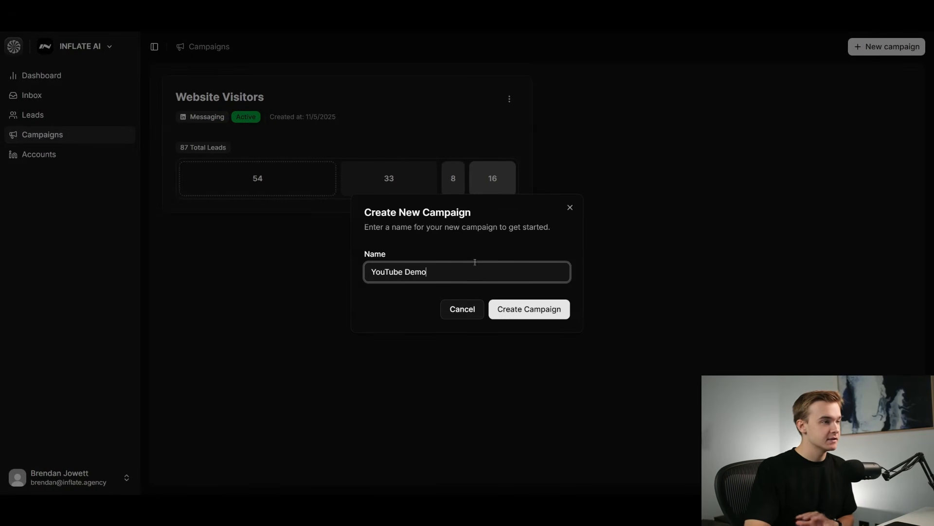
click(534, 309)
click(649, 173)
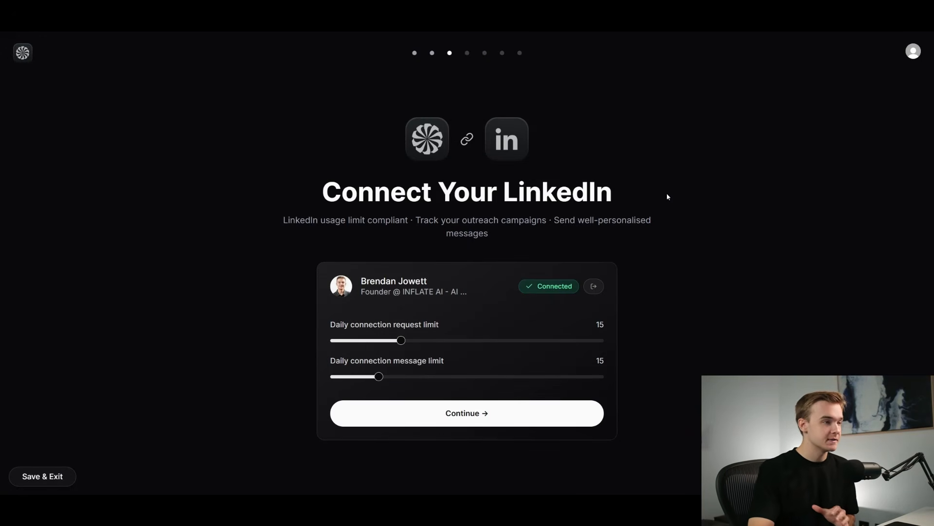
Continue with the connected LinkedIn account, start creating the campaign and choose Webhook as the lead import method
click(534, 404)
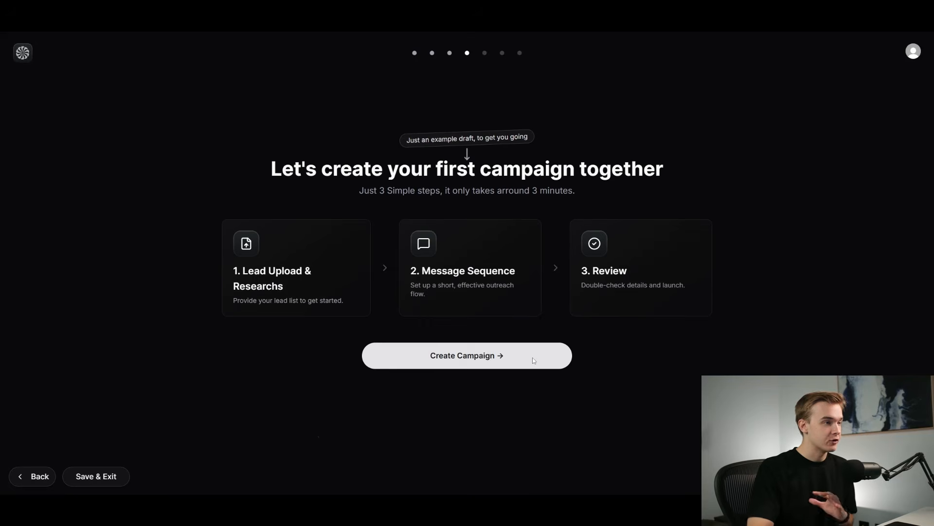
click(534, 360)
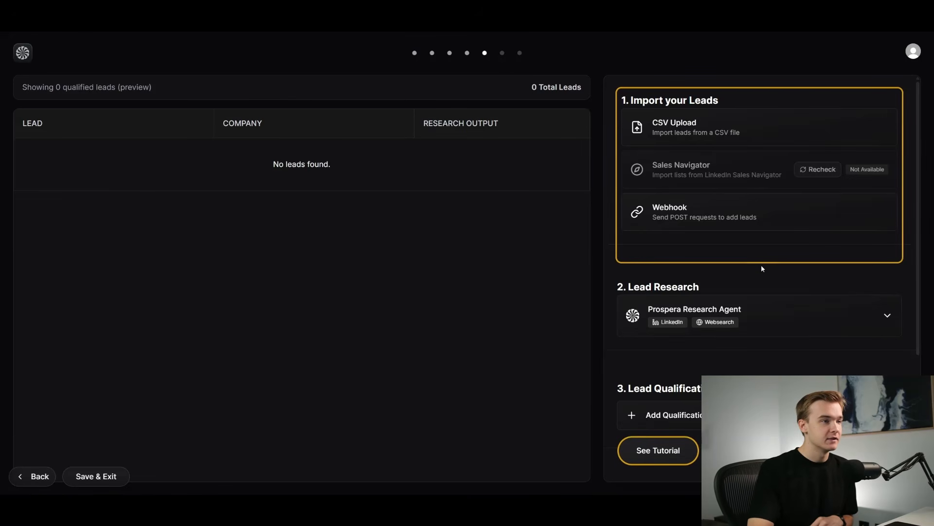
click(709, 212)
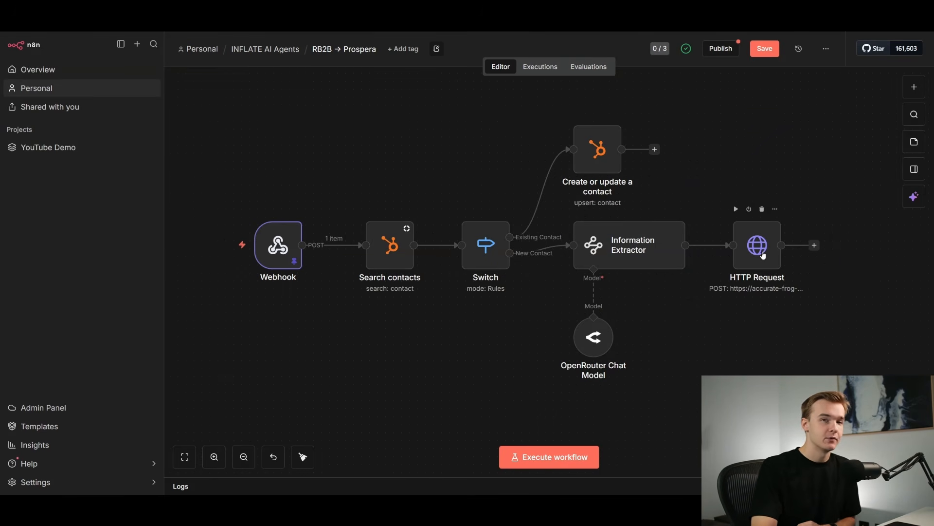
Examine the HTTP Request node's POST URL and JSON body in n8n against the example payload in Prospera's webhook instructions
double_click(763, 254)
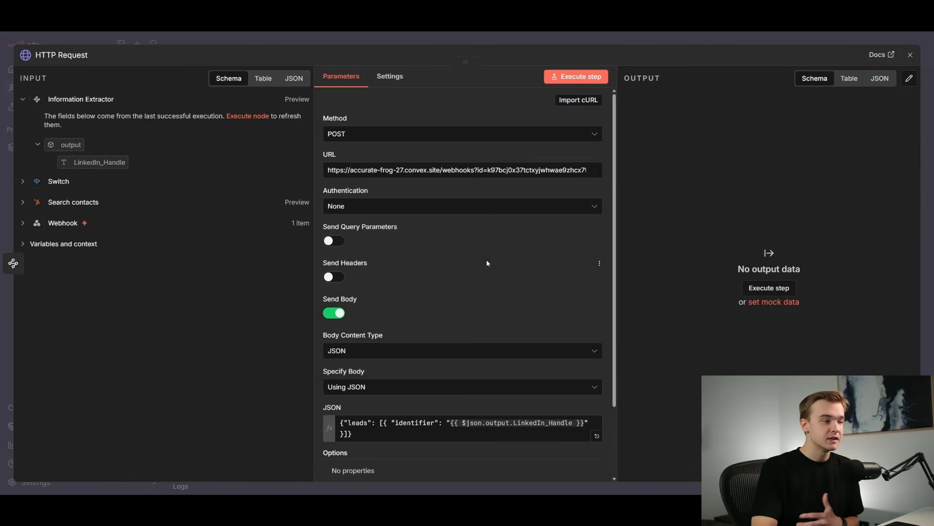
scroll(487, 263, down, 3)
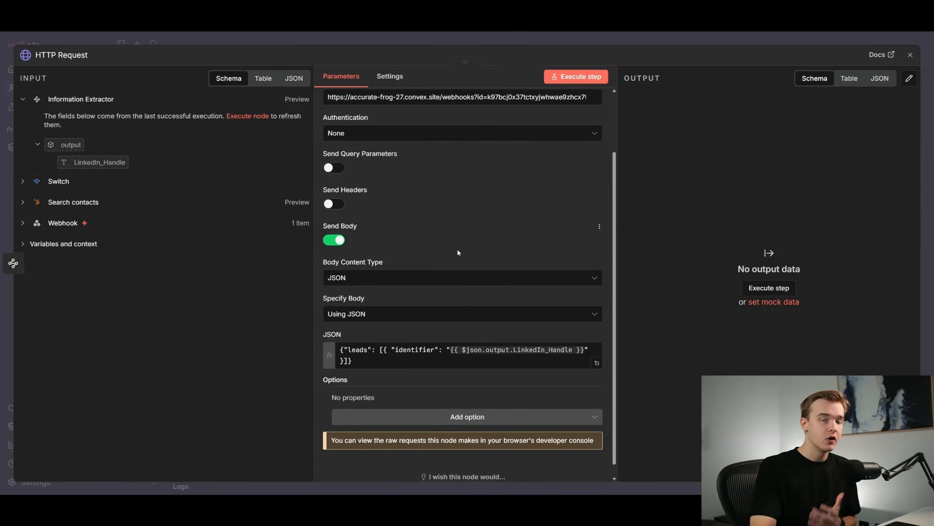
scroll(455, 251, down, 1)
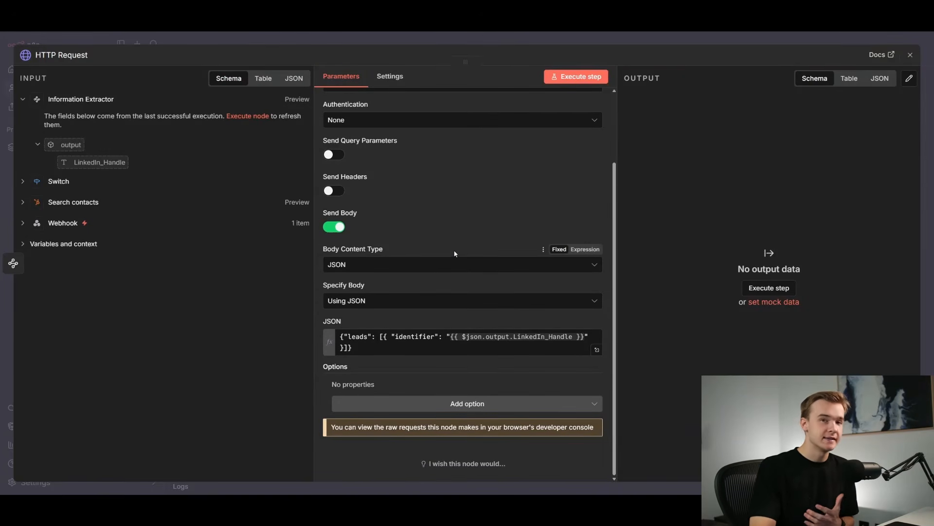
scroll(462, 268, up, 3)
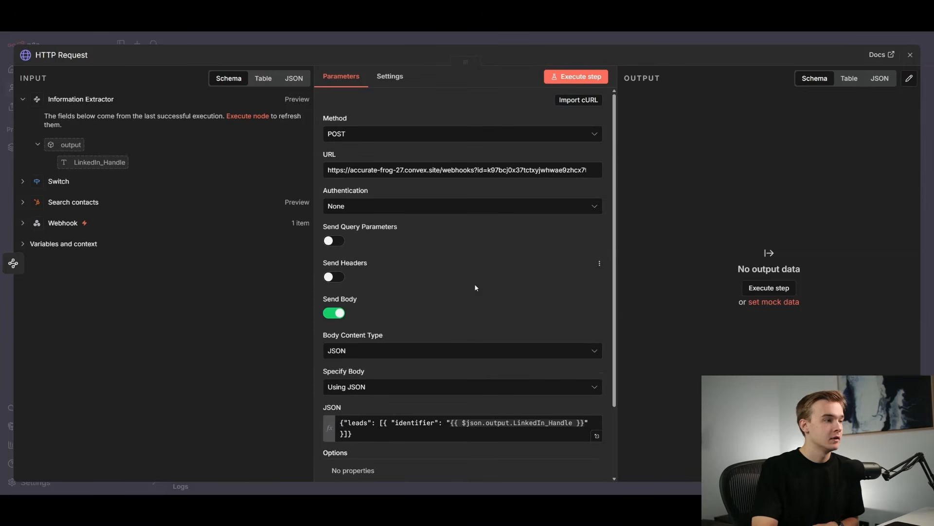
scroll(474, 288, down, 3)
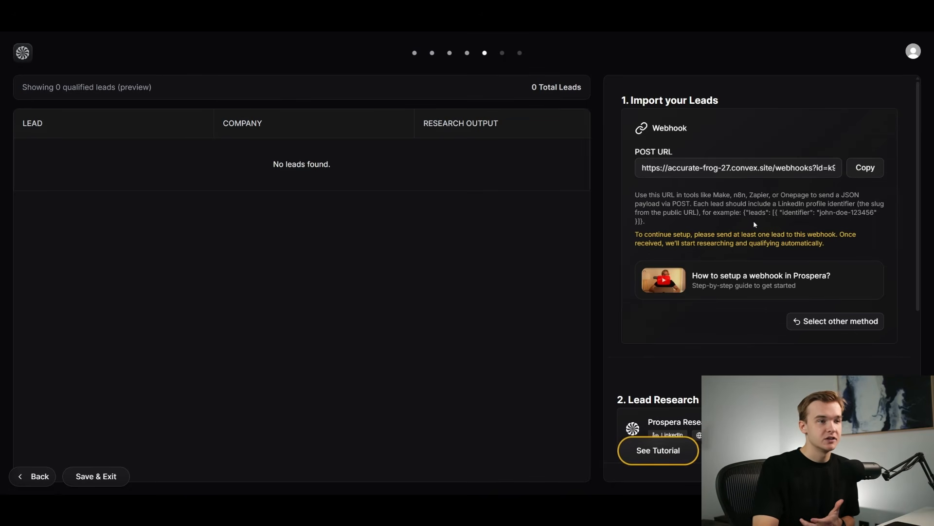
drag(743, 212, 664, 223)
click(714, 217)
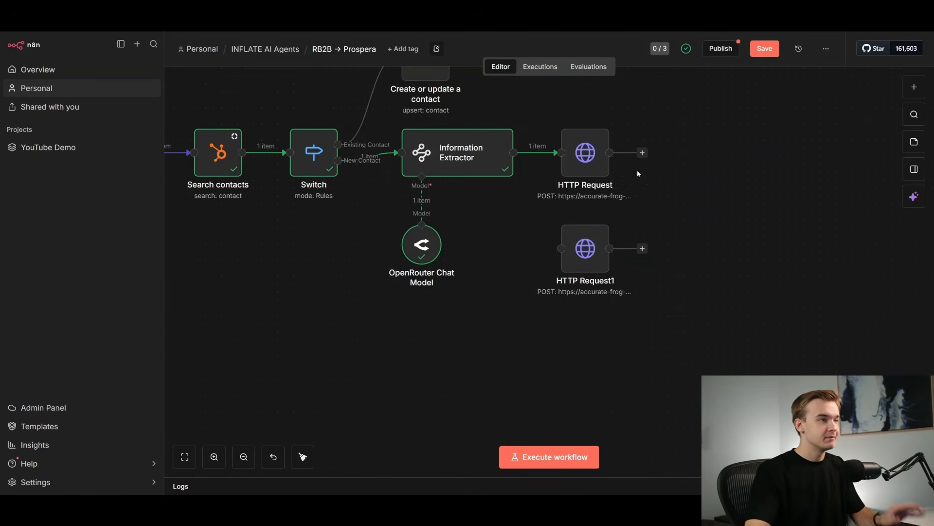
Check the JSON body of the unconnected HTTP Request1 node in n8n and execute that node to send a test lead to Prospera
mouse_move(592, 167)
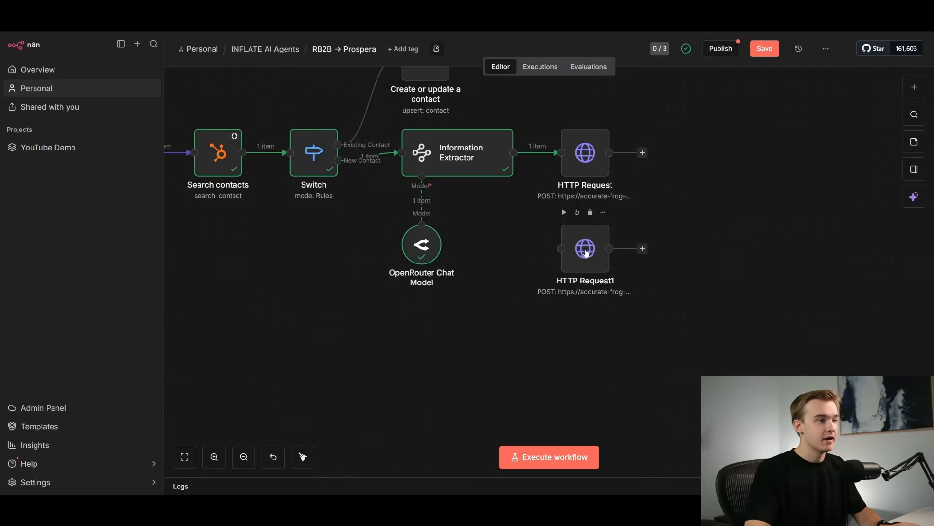
double_click(588, 252)
scroll(524, 290, down, 1)
scroll(524, 291, down, 3)
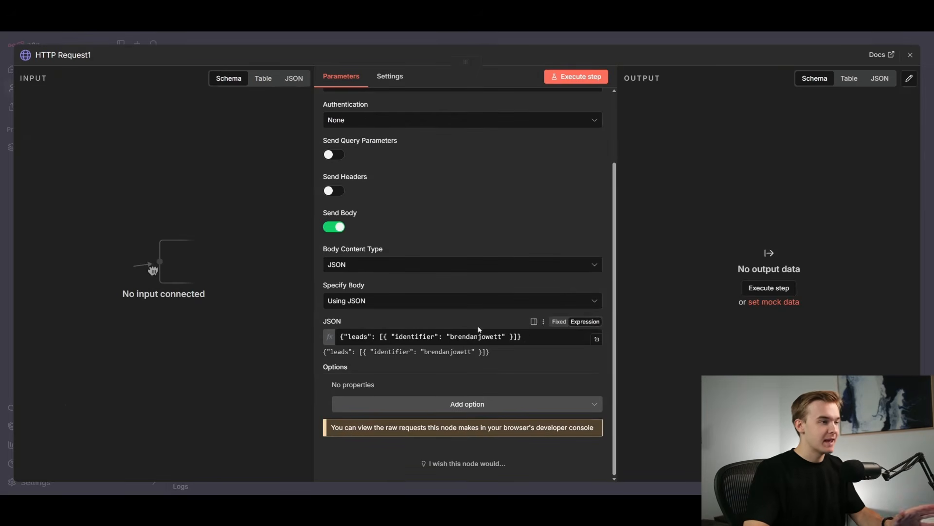
click(639, 42)
right_click(589, 263)
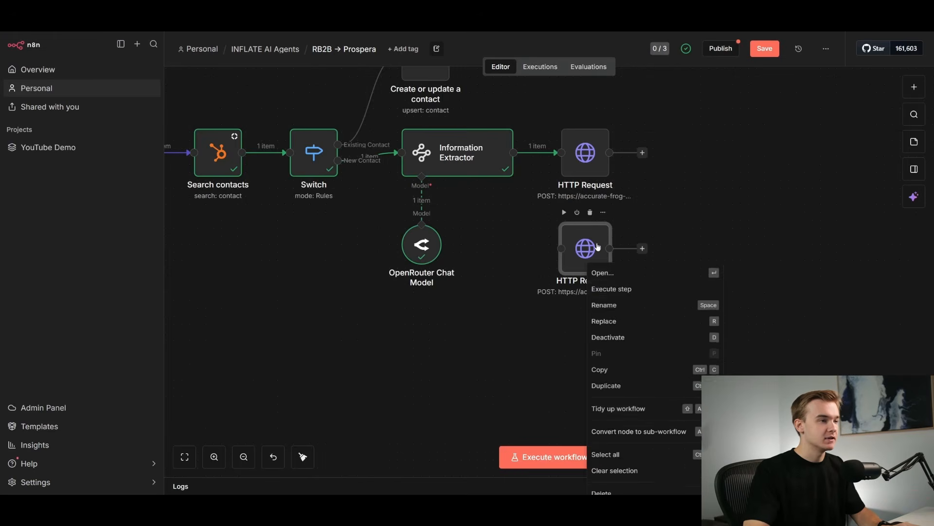
click(620, 292)
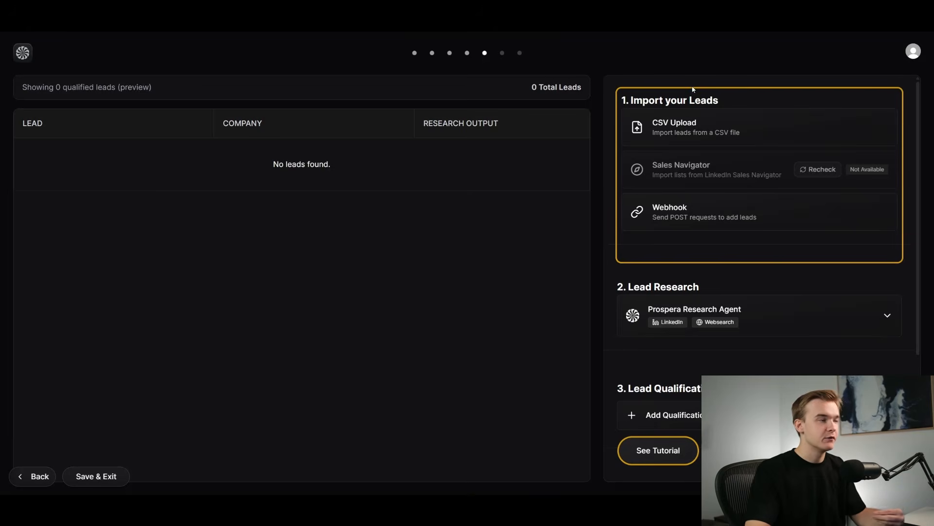
Choose Webhook as the import method in Prospera and read the received lead's Research Agent output
click(720, 212)
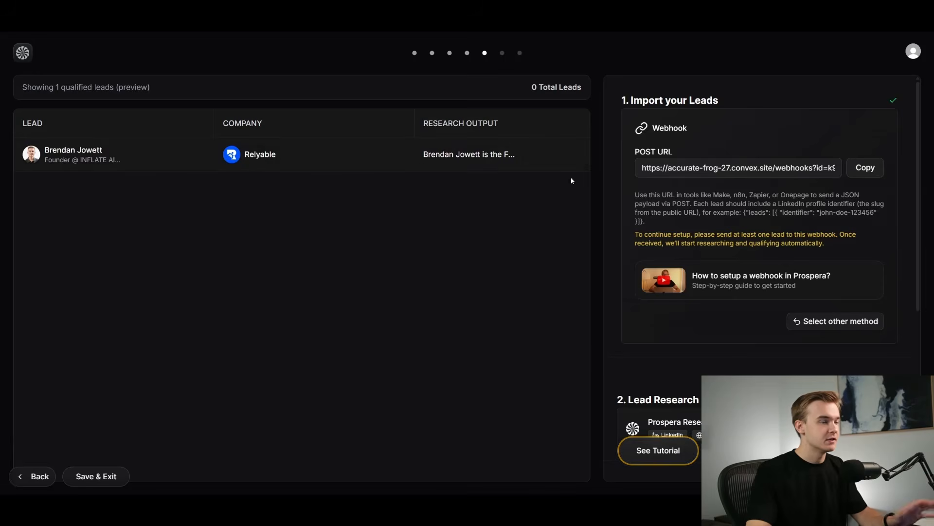
click(506, 153)
scroll(502, 287, down, 3)
scroll(501, 287, up, 3)
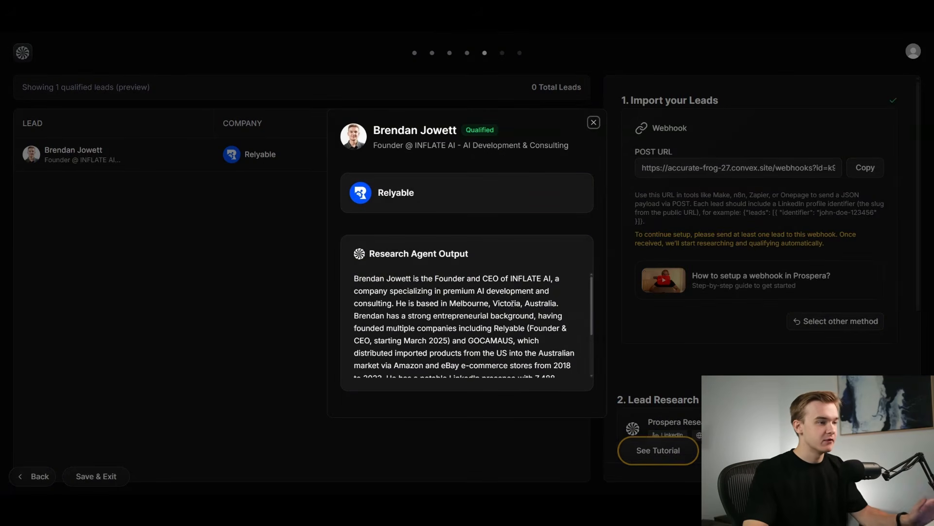
scroll(506, 297, down, 3)
scroll(510, 308, up, 5)
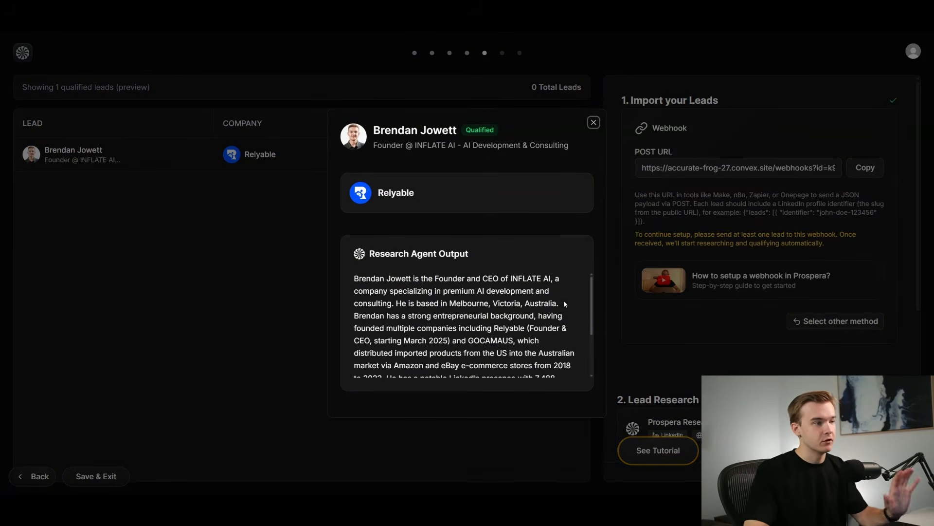
click(611, 278)
Review the Prospera Research Agent under Lead Research and add a Qualification Agent under Lead Qualification
scroll(920, 307, down, 5)
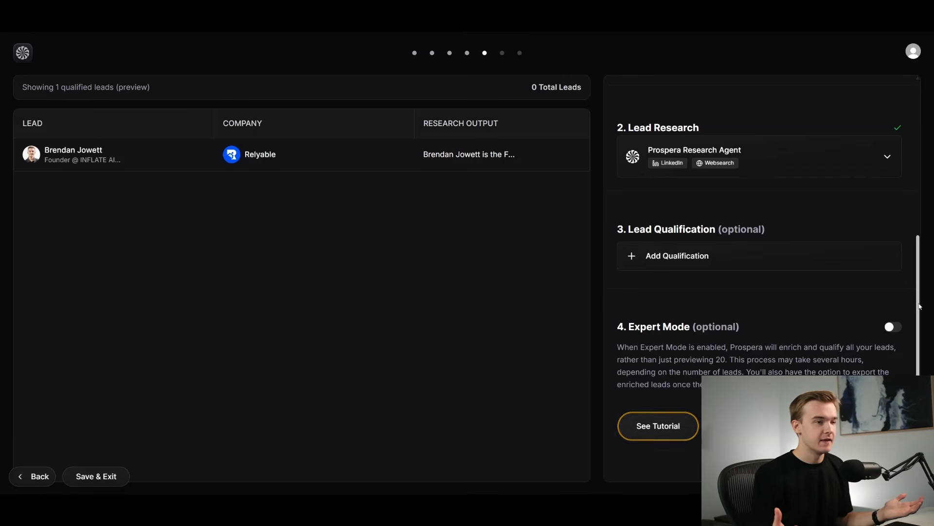
scroll(822, 216, up, 5)
scroll(817, 219, down, 4)
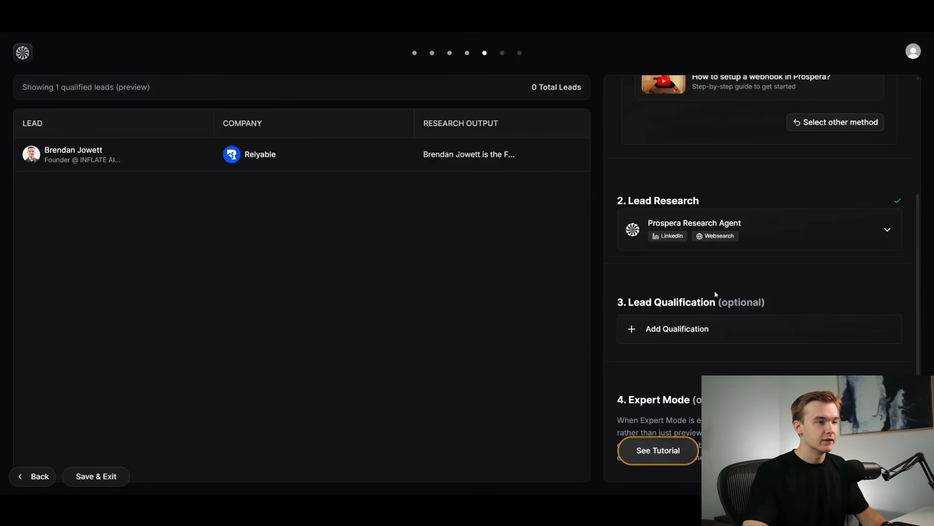
click(793, 244)
click(789, 241)
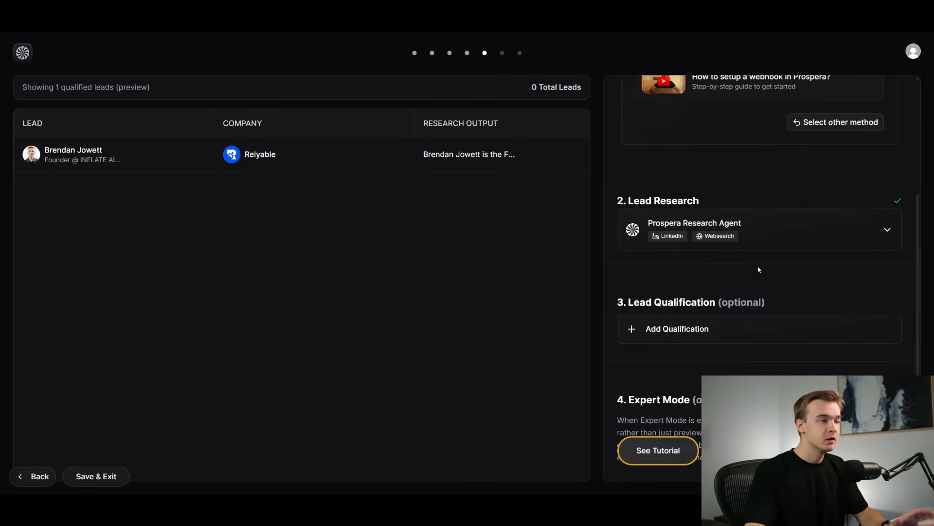
click(772, 236)
click(765, 261)
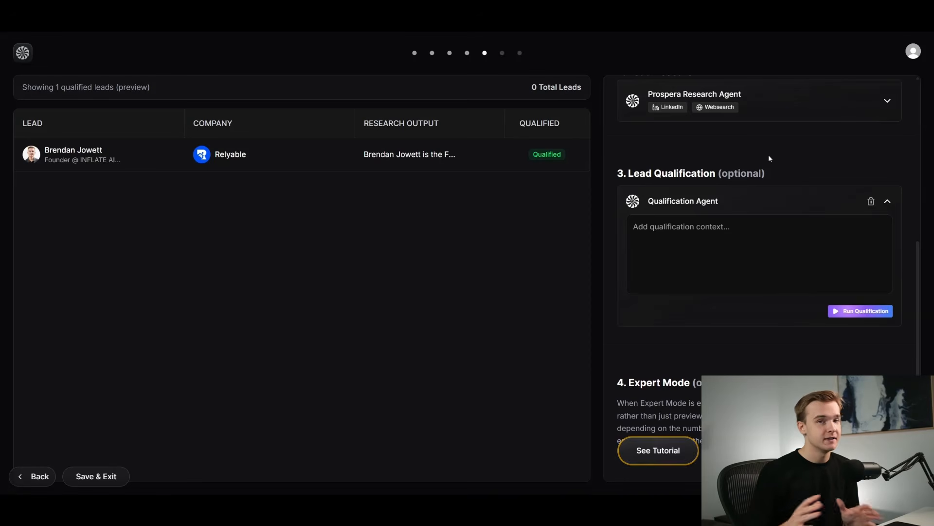
Examine the LinkedIn sequence's connection request, waiting periods and two message prompts, plus the Message Agent's Product or Service context
scroll(769, 155, up, 6)
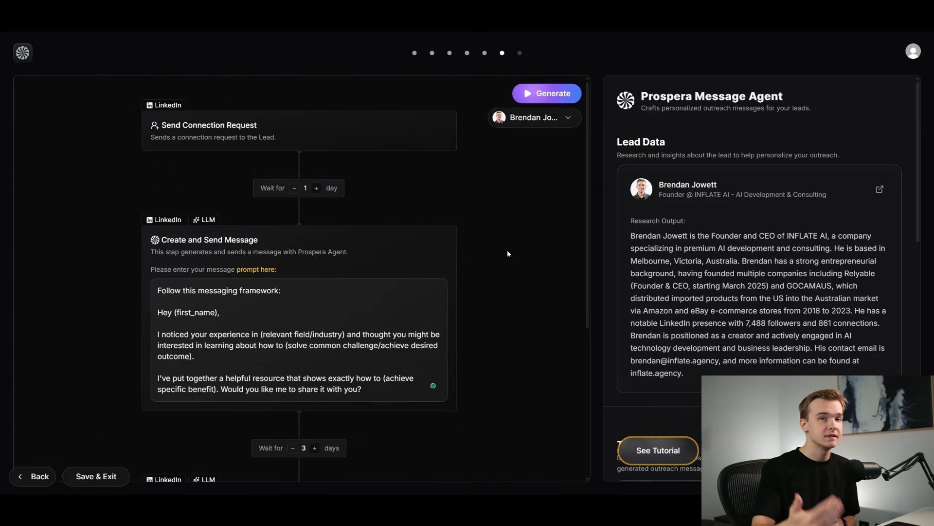
scroll(508, 251, down, 1)
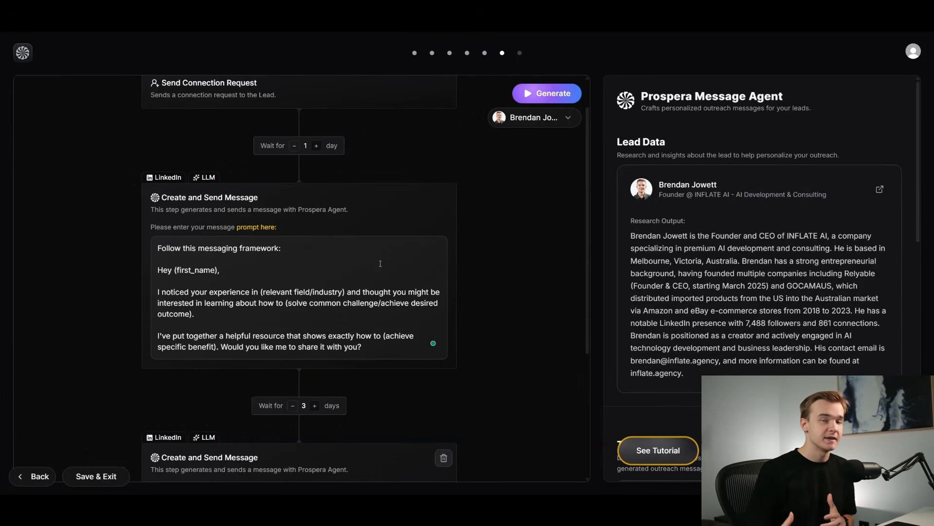
scroll(540, 219, down, 2)
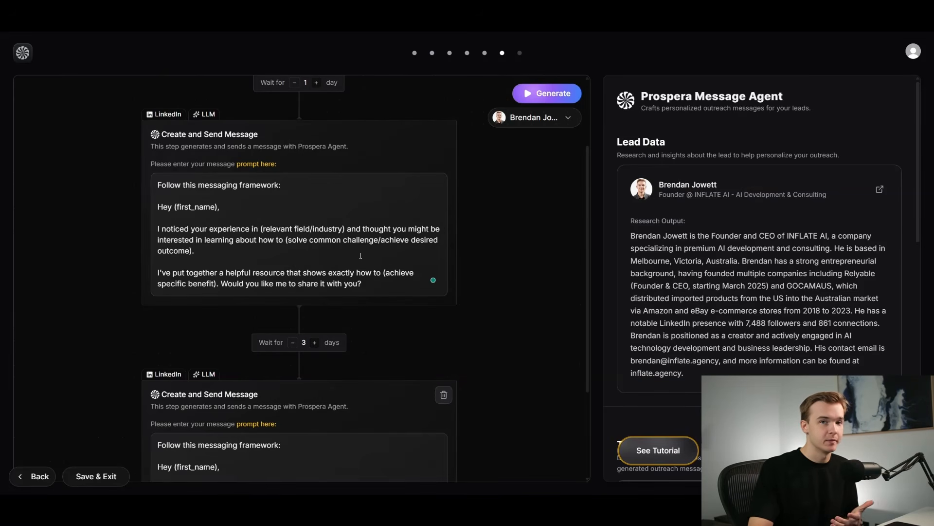
drag(588, 198, 588, 199)
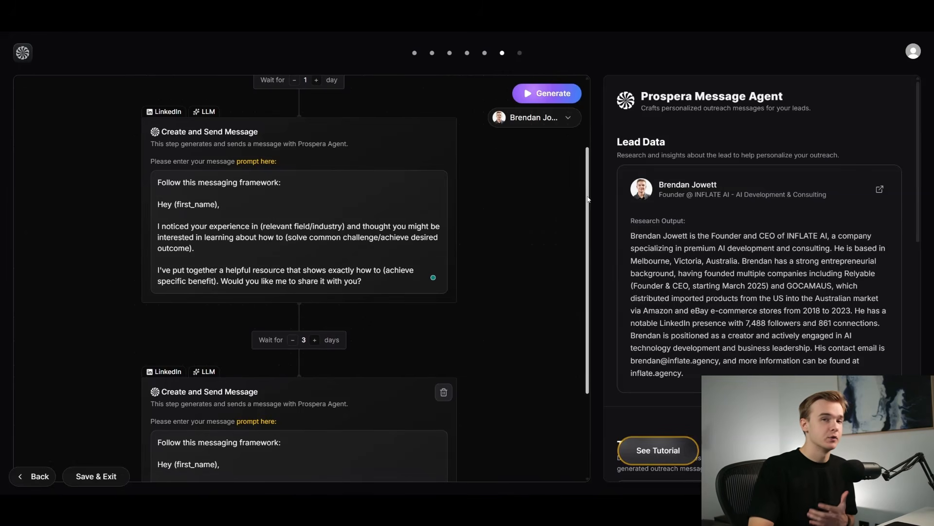
scroll(588, 199, down, 3)
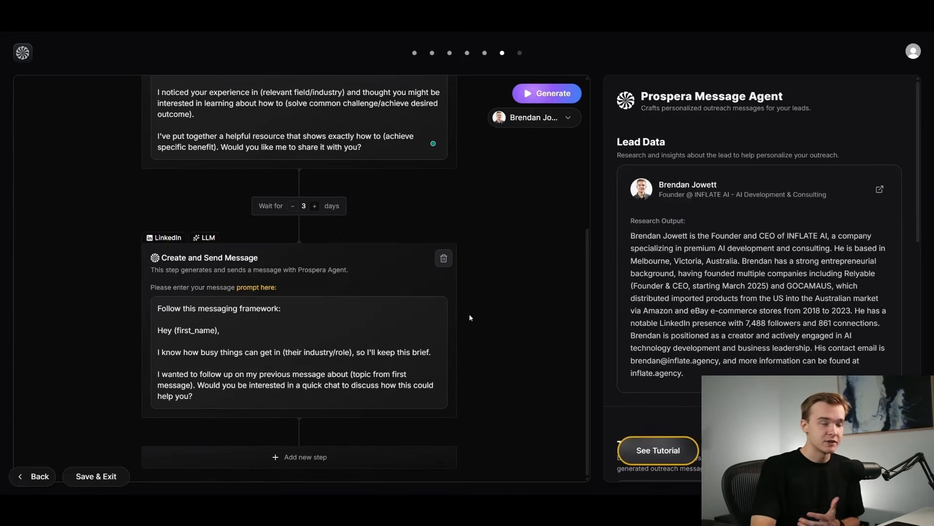
scroll(342, 431, up, 4)
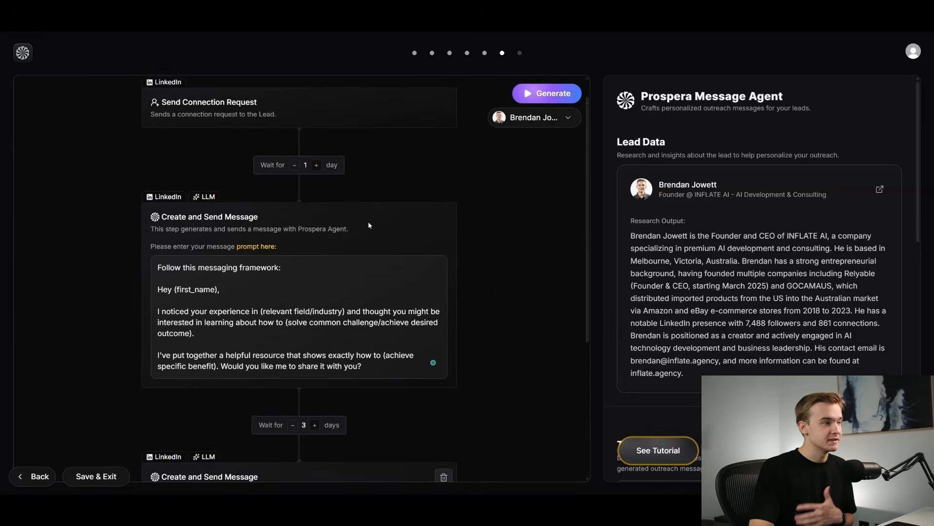
scroll(428, 308, down, 4)
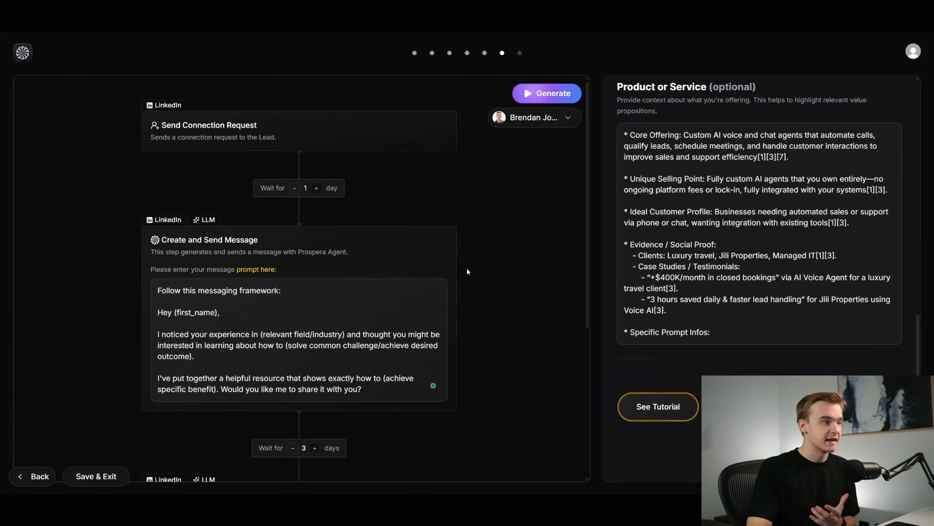
Generate the LinkedIn messages for the test lead, read both outputs, and continue to the final campaign page
click(530, 95)
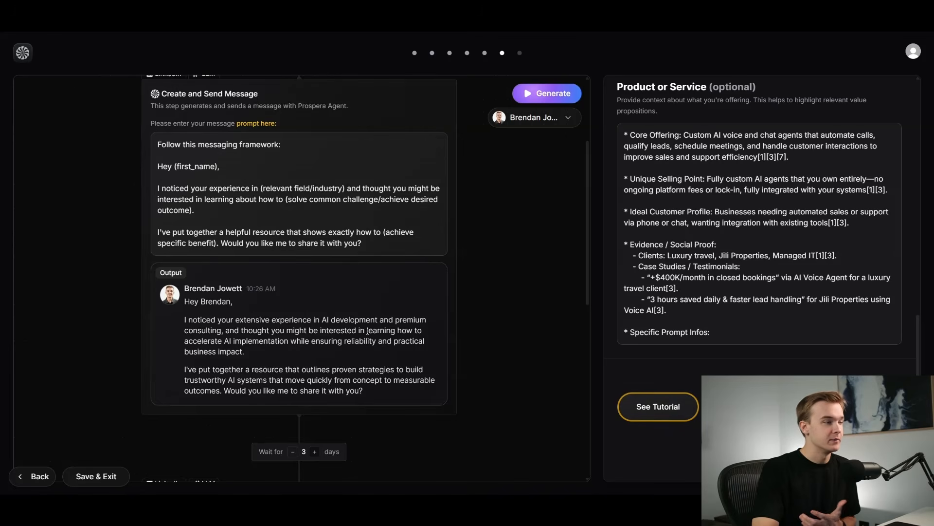
scroll(485, 261, down, 5)
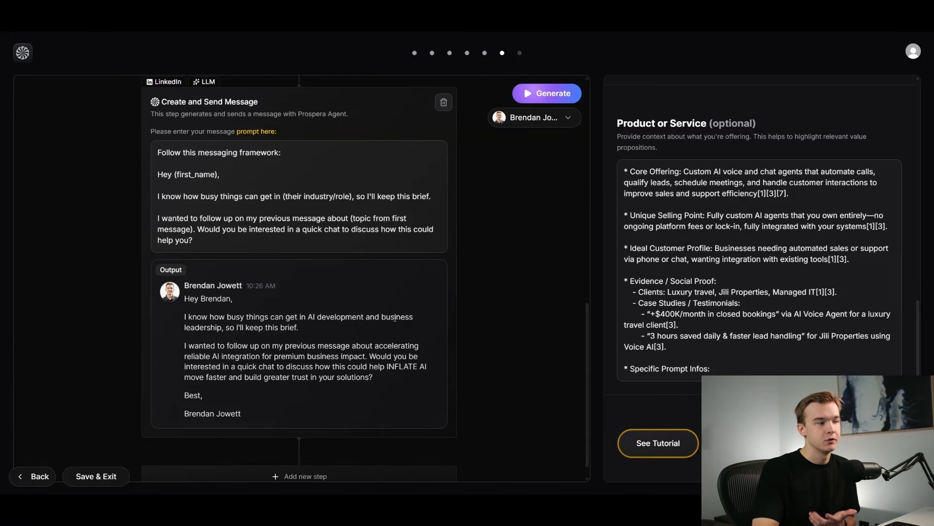
scroll(551, 252, up, 5)
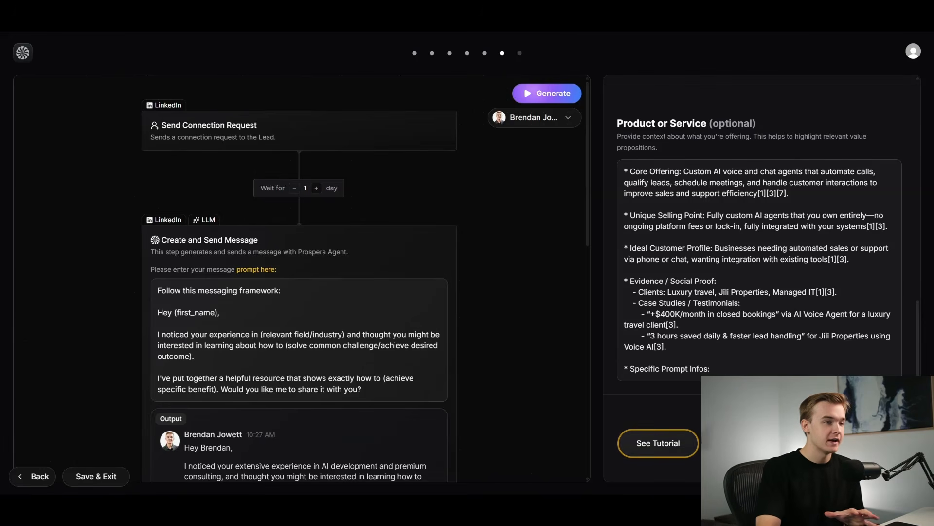
click(801, 443)
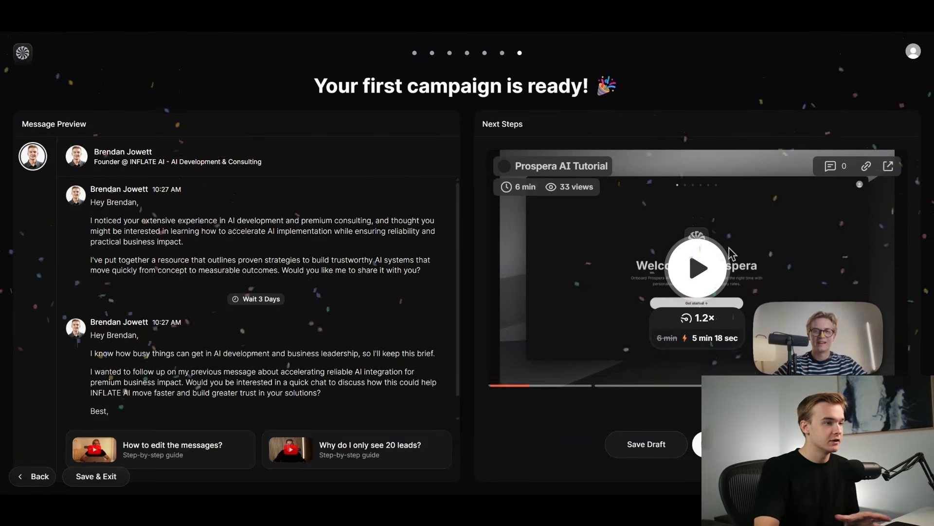